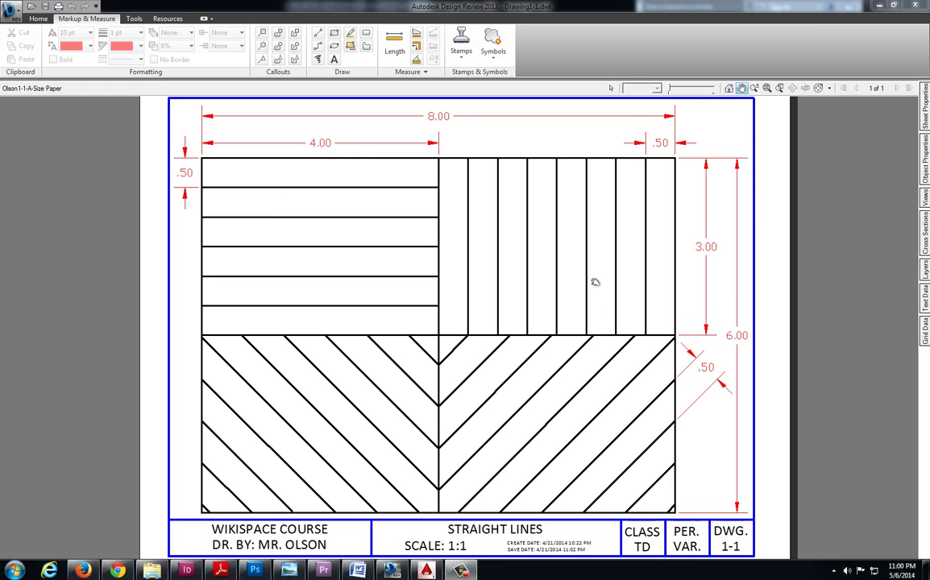
- Create the new Drawing1 from the TDTemplate.dwt template on the desktop
{"action": "left_click", "coordinate": [427, 570]}
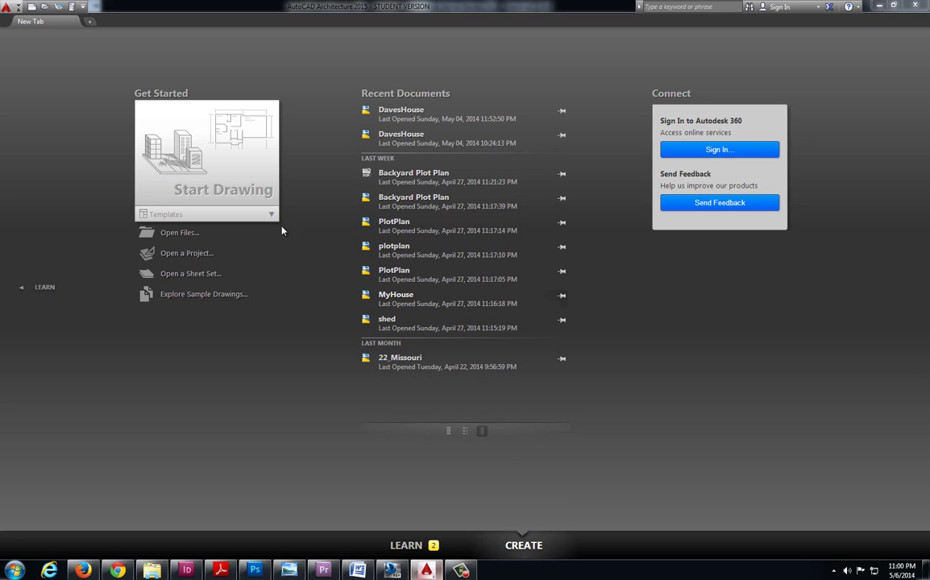
{"action": "left_click", "coordinate": [5, 6]}
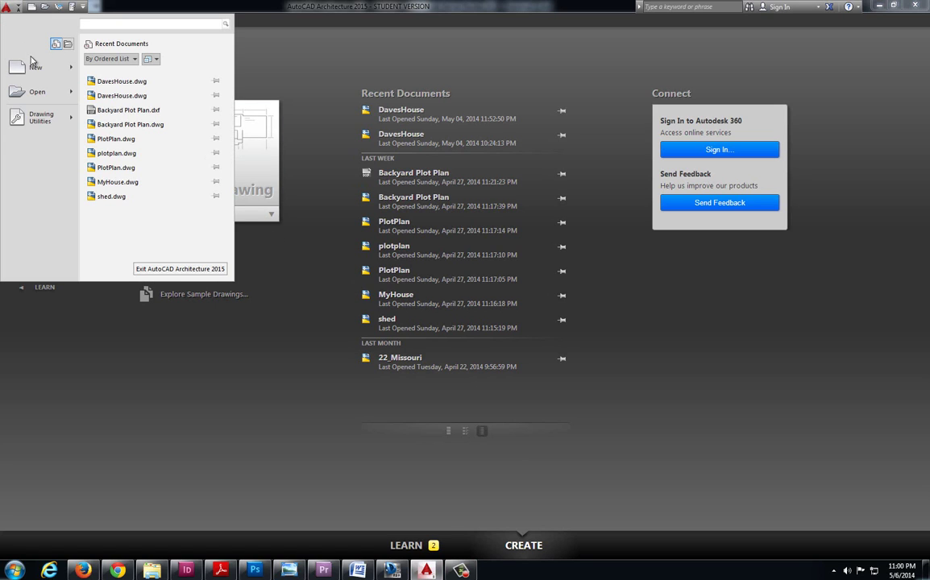
{"action": "left_click", "coordinate": [34, 70]}
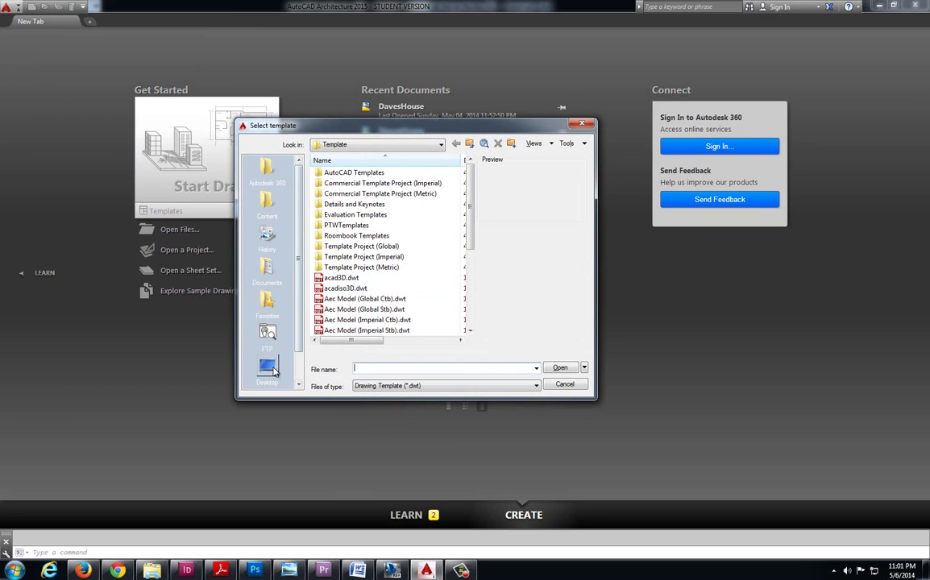
{"action": "left_click", "coordinate": [266, 366]}
{"action": "left_click_drag", "start_coordinate": [471, 225], "coordinate": [473, 320]}
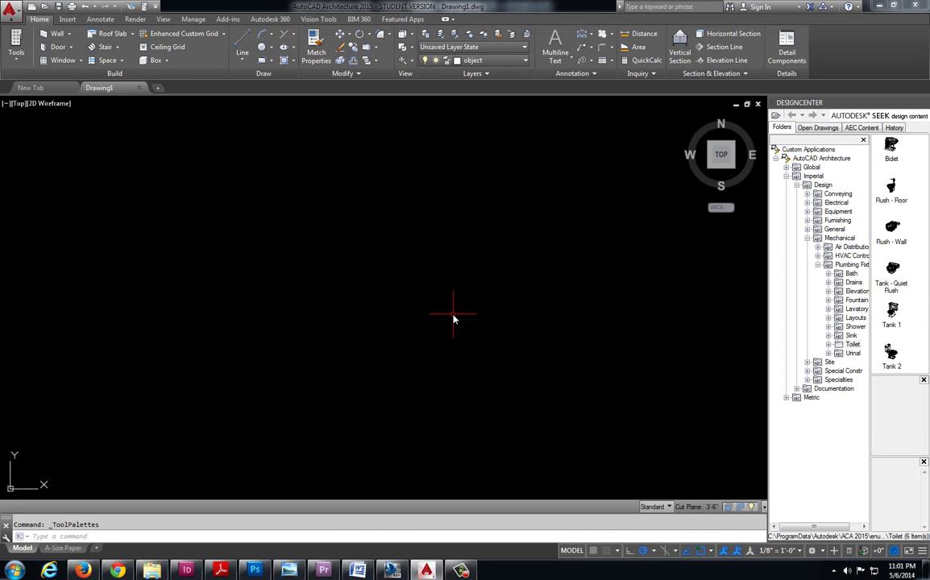
- In Design Review, circle the 8.00 dimension and trace the top edge with the yellow highlighter
{"action": "key", "text": "alt+Tab"}
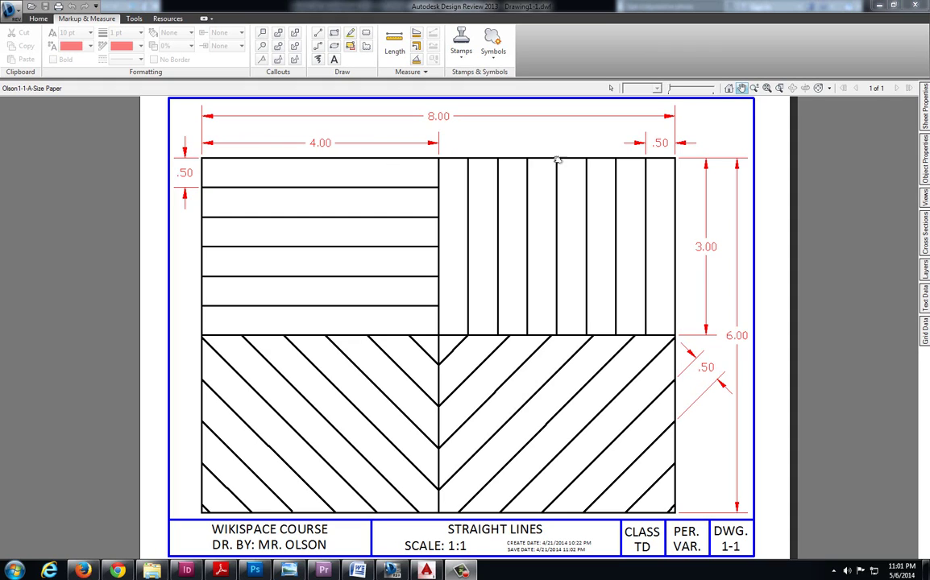
{"action": "left_click", "coordinate": [350, 34]}
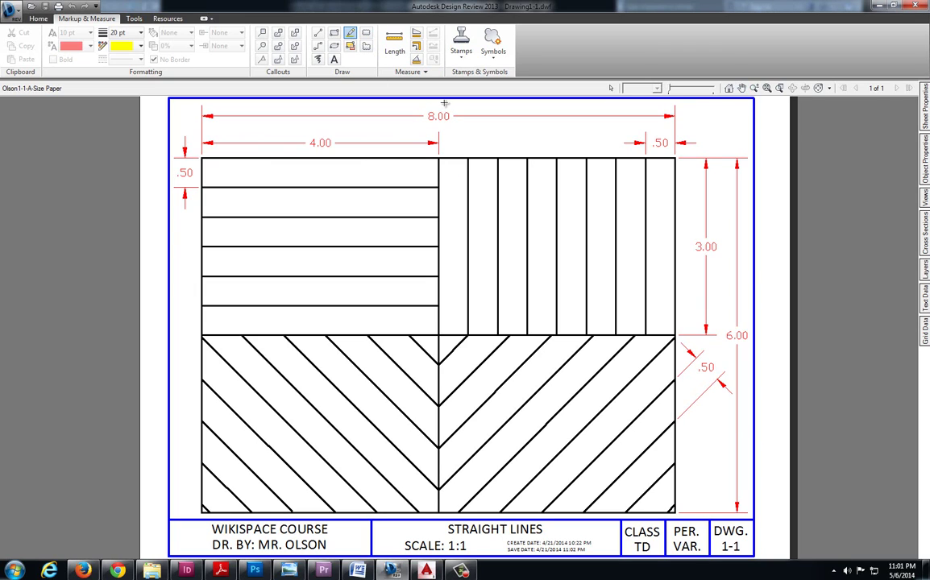
{"action": "mouse_move", "coordinate": [444, 103]}
{"action": "left_mouse_down"}
{"action": "mouse_move", "coordinate": [417, 127]}
{"action": "mouse_move", "coordinate": [453, 135]}
{"action": "mouse_move", "coordinate": [451, 101]}
{"action": "left_mouse_up"}
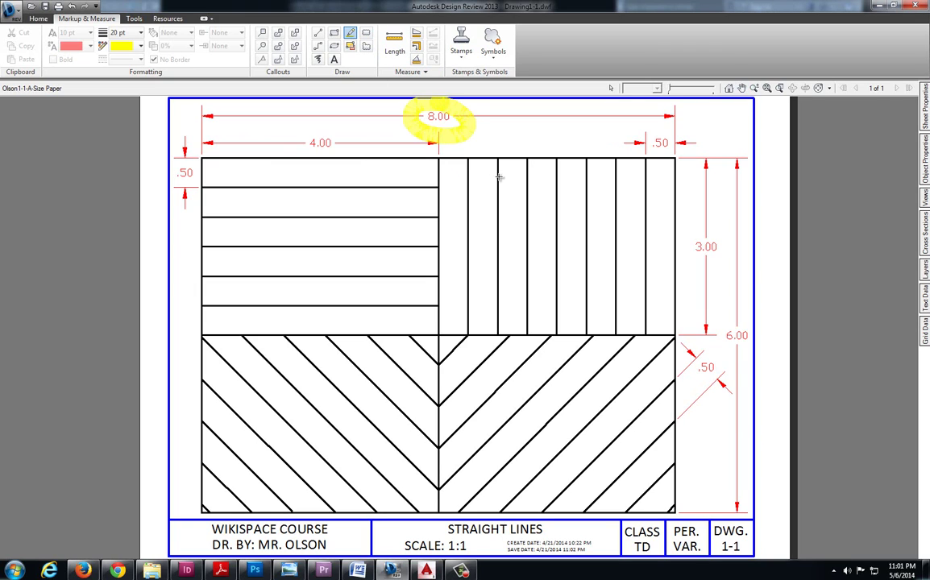
{"action": "left_click_drag", "start_coordinate": [202, 158], "coordinate": [676, 159]}
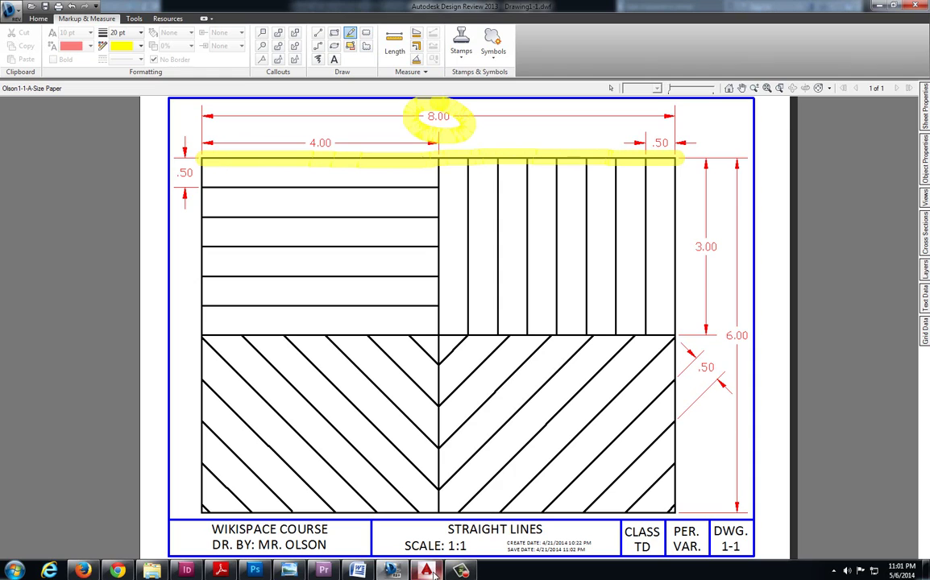
- Draw an 8-unit horizontal line at 0° as the rectangle's top edge
{"action": "left_click", "coordinate": [427, 570]}
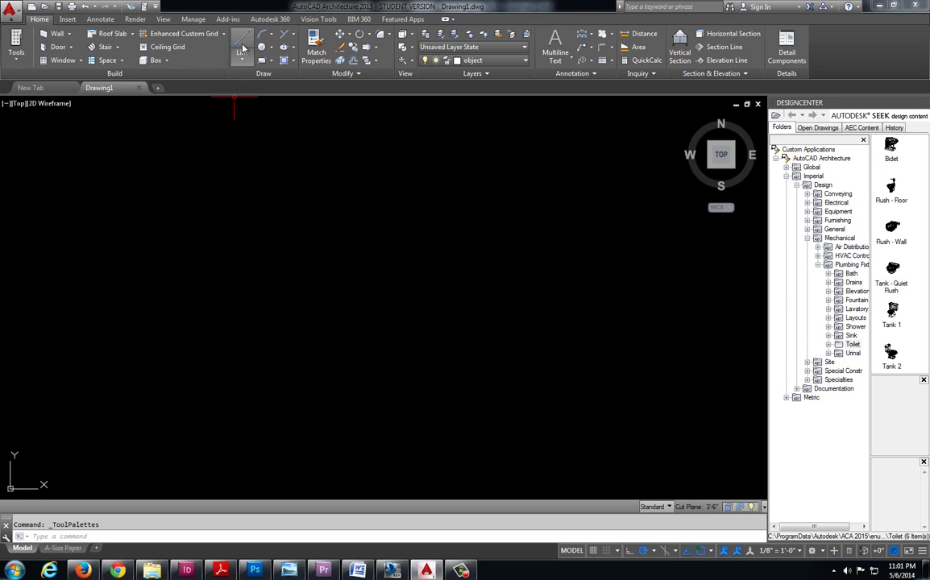
{"action": "left_click", "coordinate": [243, 44]}
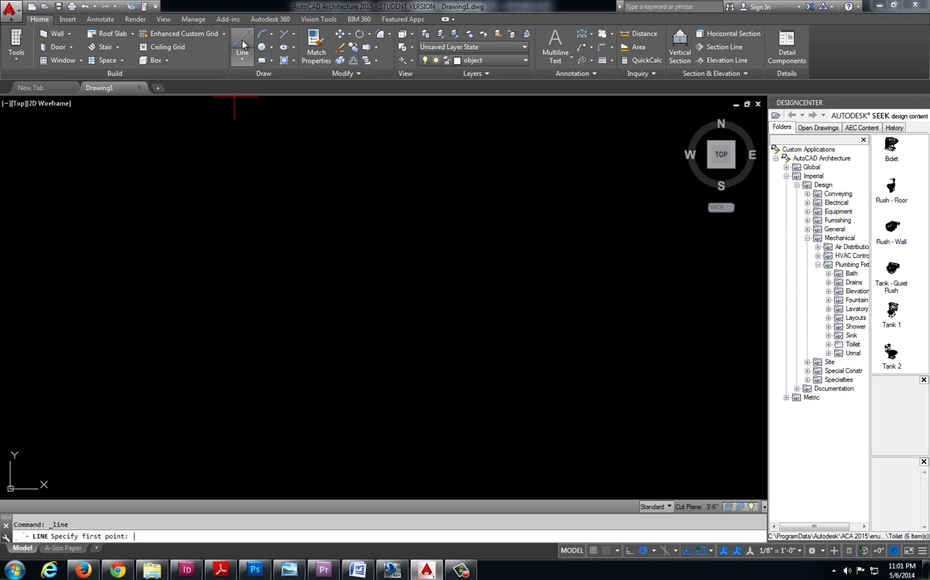
{"action": "left_click", "coordinate": [189, 193]}
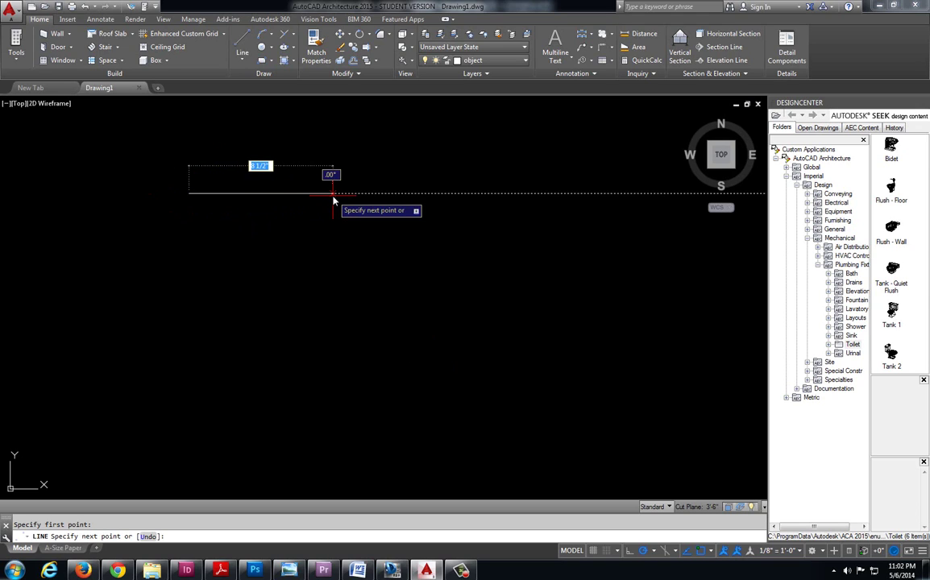
{"action": "type", "text": "8"}
{"action": "key", "text": "Return"}
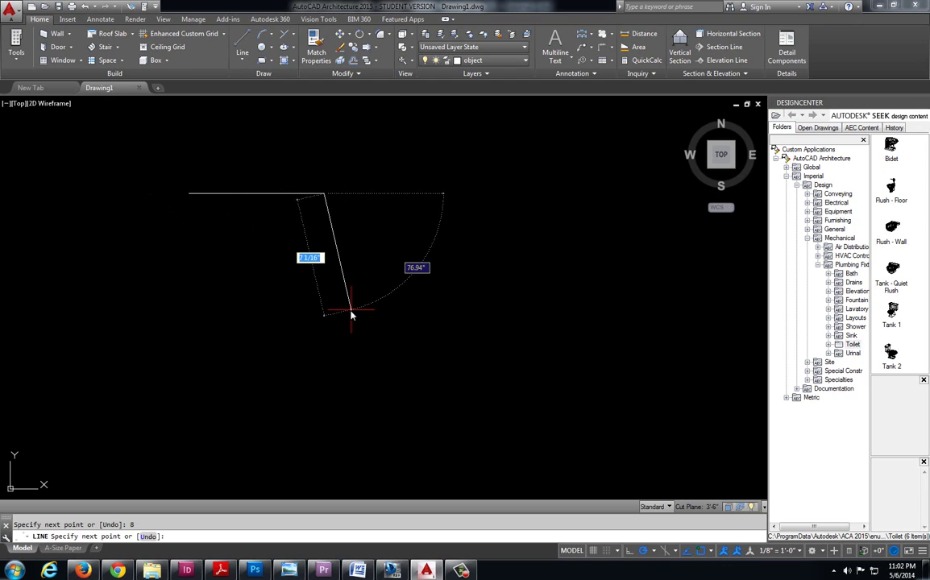
{"action": "key", "text": "Escape"}
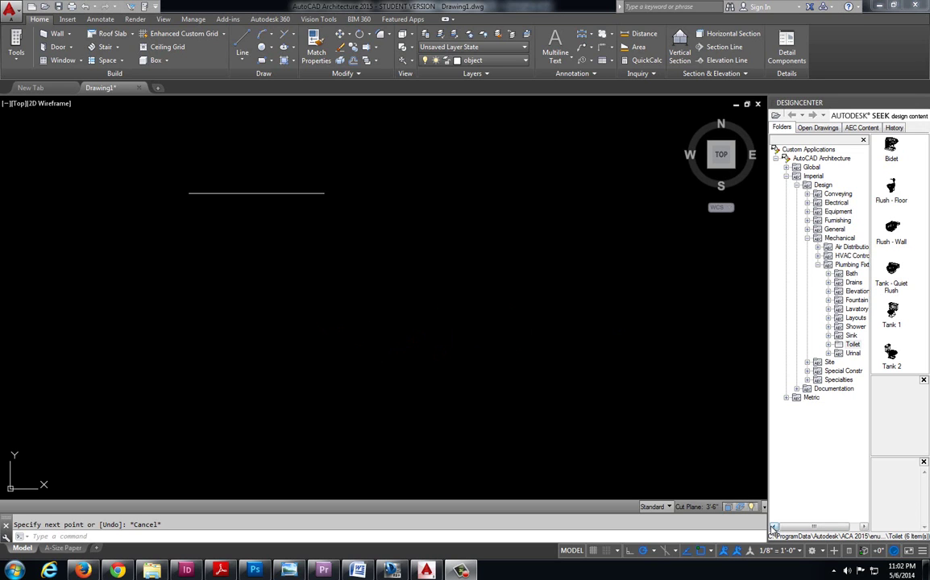
- Circle the 6.00 dimension and trace the rectangle's right edge with the yellow highlighter
{"action": "left_click", "coordinate": [393, 571]}
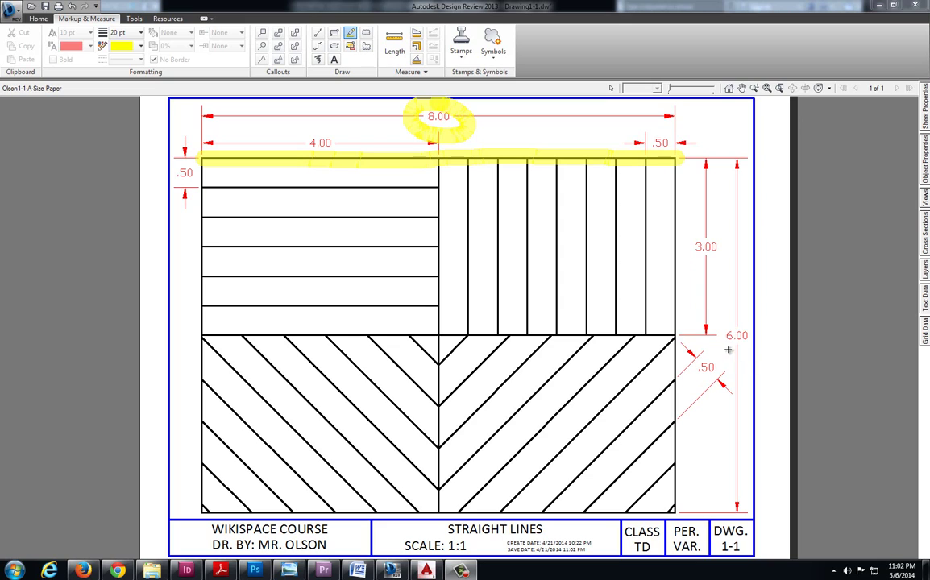
{"action": "mouse_move", "coordinate": [726, 348]}
{"action": "left_mouse_down"}
{"action": "mouse_move", "coordinate": [761, 340]}
{"action": "mouse_move", "coordinate": [735, 315]}
{"action": "mouse_move", "coordinate": [712, 336]}
{"action": "mouse_move", "coordinate": [740, 349]}
{"action": "left_mouse_up"}
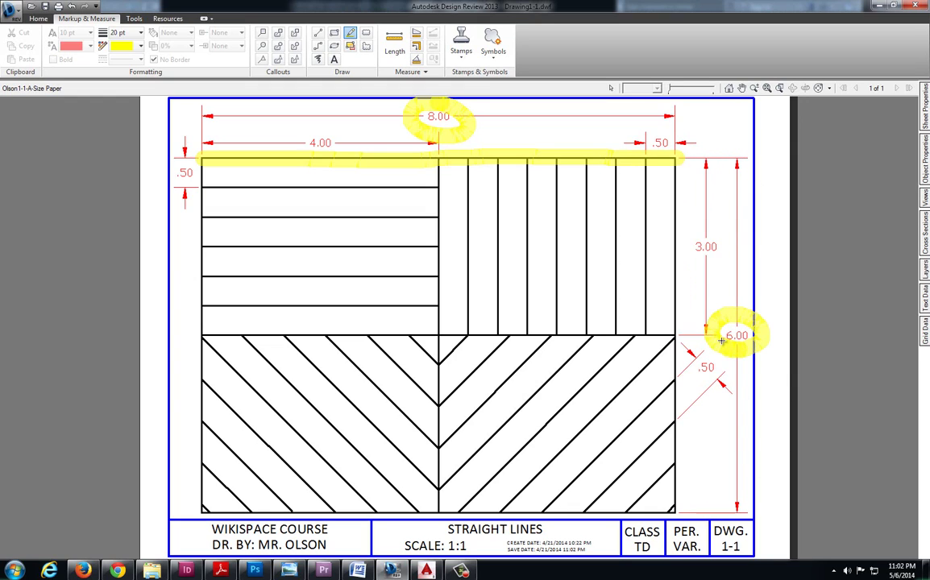
{"action": "left_click_drag", "start_coordinate": [675, 160], "coordinate": [676, 508]}
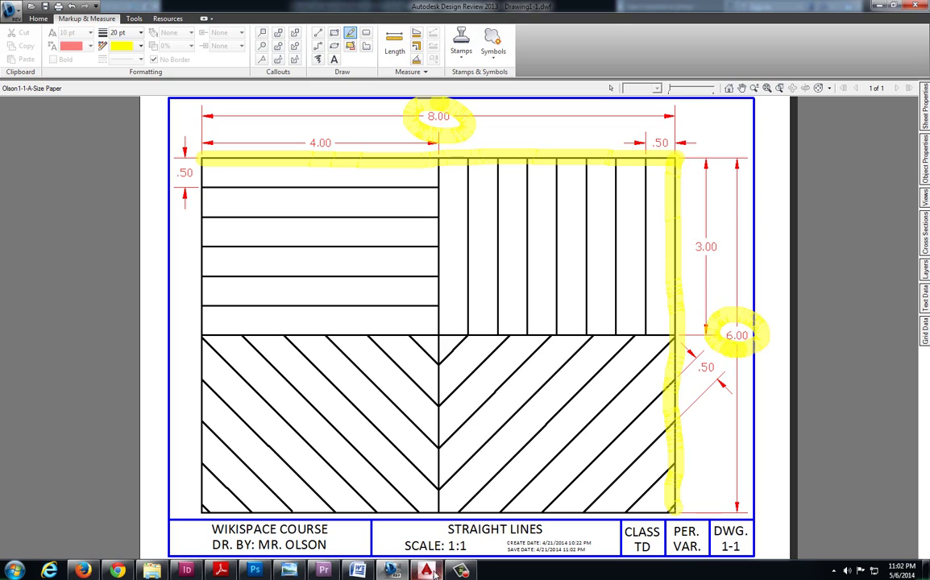
- Add a 6-unit right edge, then the bottom and left edges to close the 8 × 6 rectangle
{"action": "key", "text": "alt+Tab"}
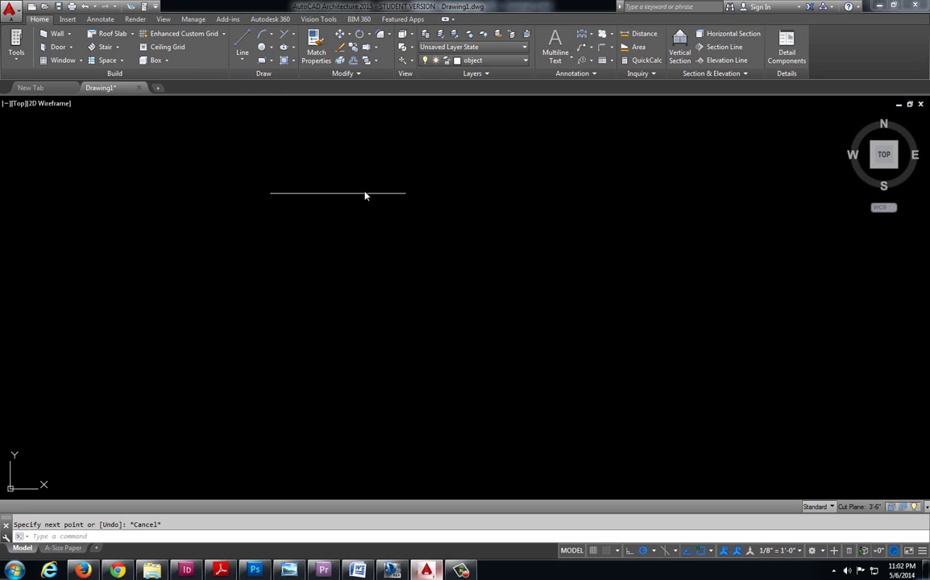
{"action": "left_click", "coordinate": [242, 44]}
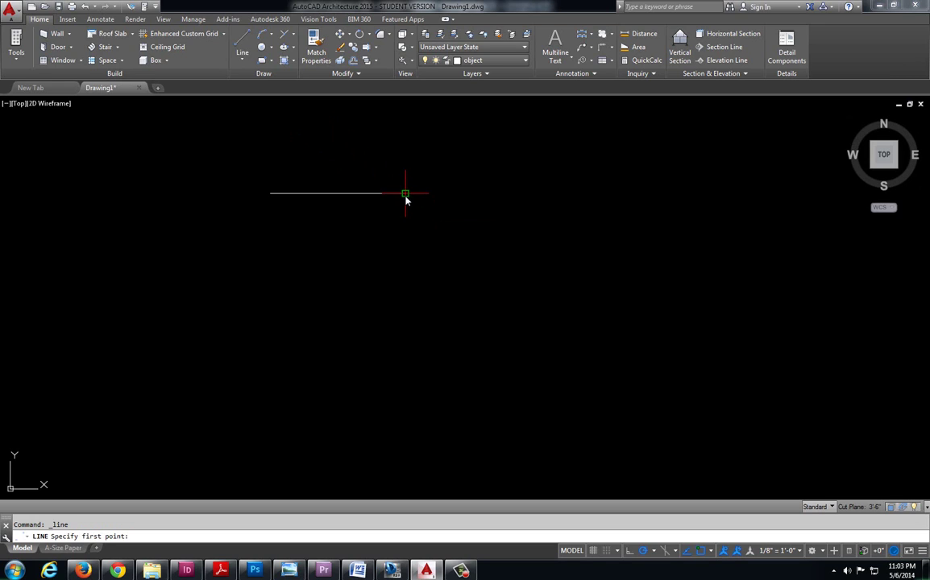
{"action": "scroll", "coordinate": [406, 199], "scroll_direction": "up", "scroll_amount": 4}
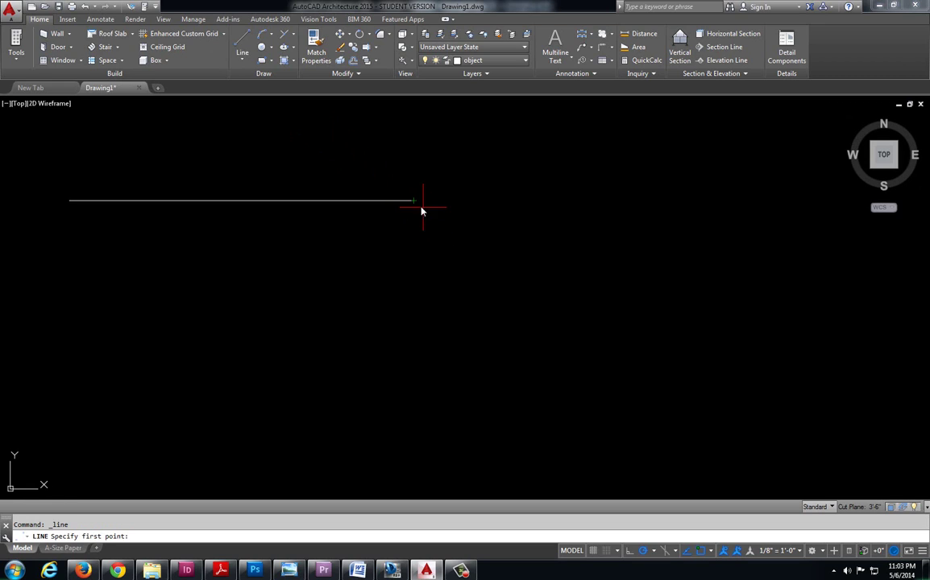
{"action": "left_click", "coordinate": [414, 201]}
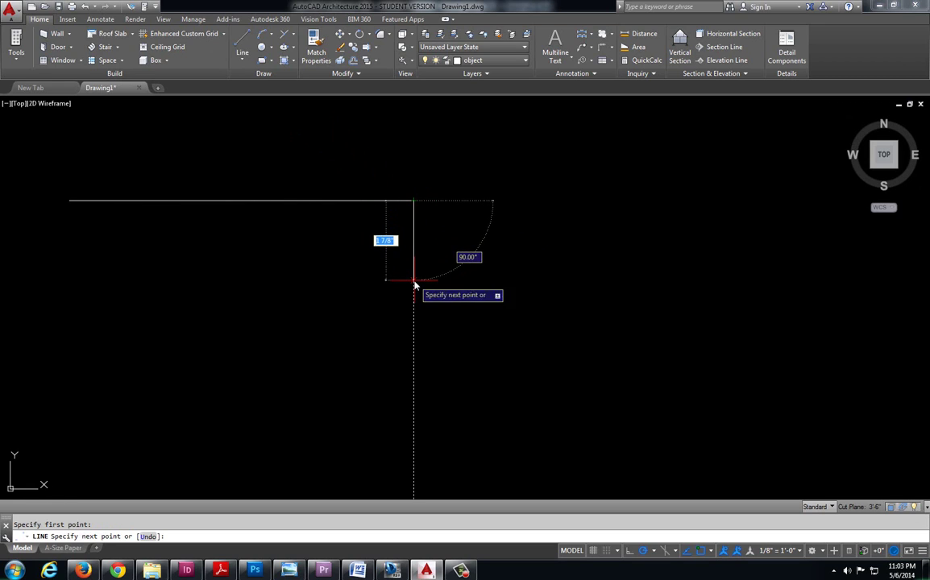
{"action": "type", "text": "6"}
{"action": "key", "text": "Return"}
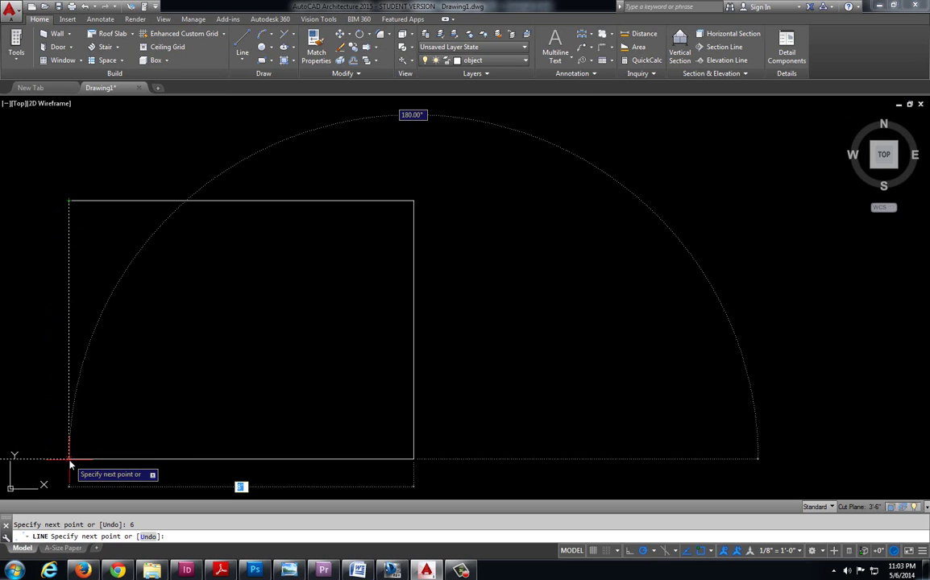
{"action": "left_click", "coordinate": [69, 461]}
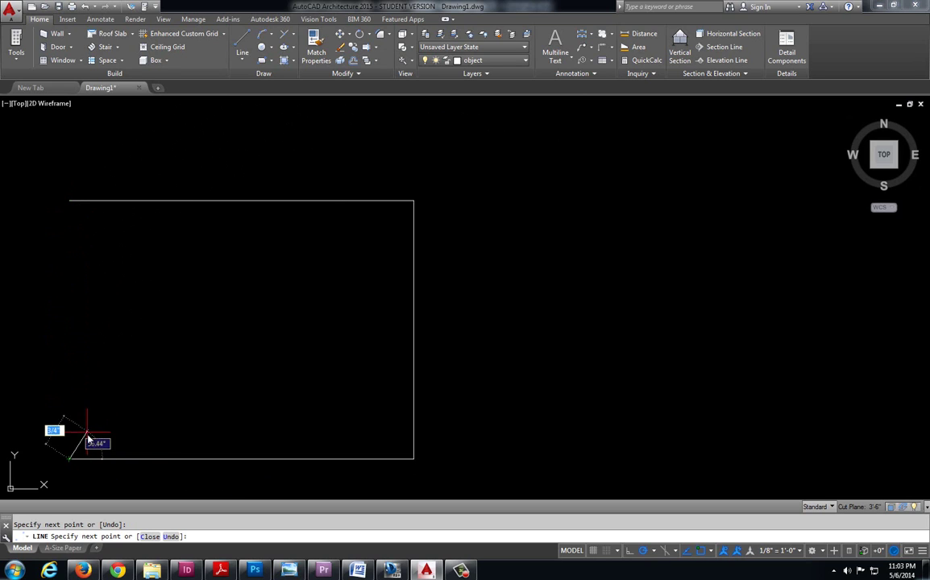
{"action": "left_click", "coordinate": [70, 202]}
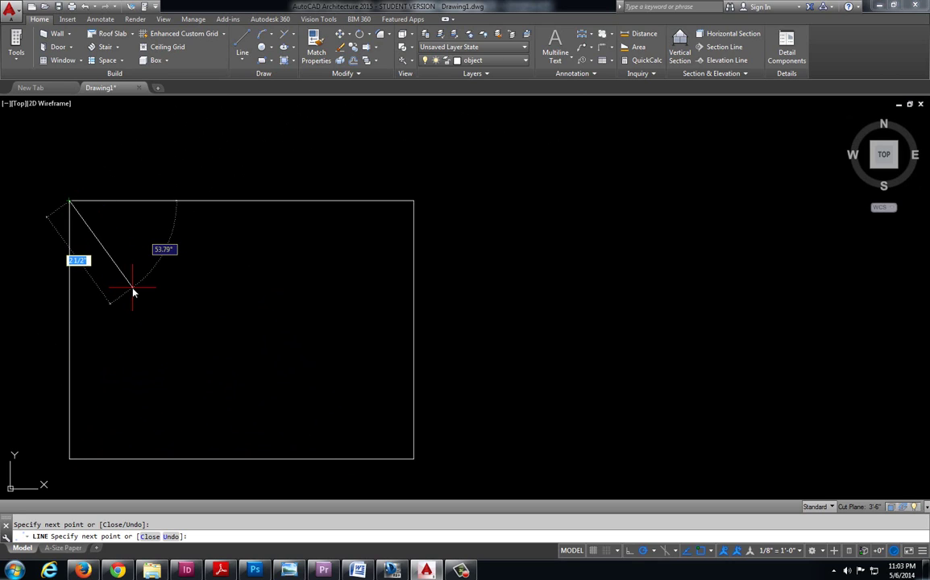
{"action": "key", "text": "Escape"}
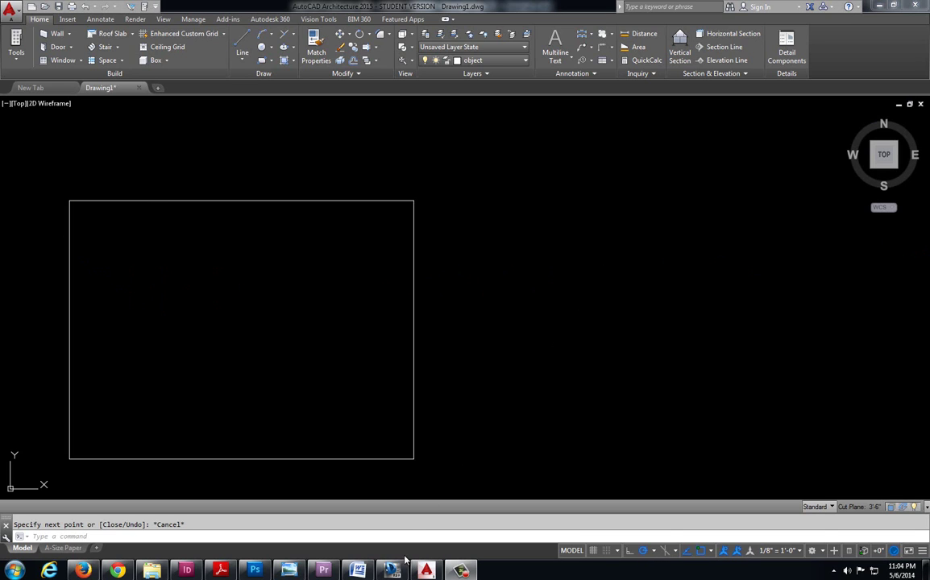
- Trace the middle horizontal divider and the vertical centre line at 4.00 with the yellow highlighter
{"action": "key", "text": "alt+Tab"}
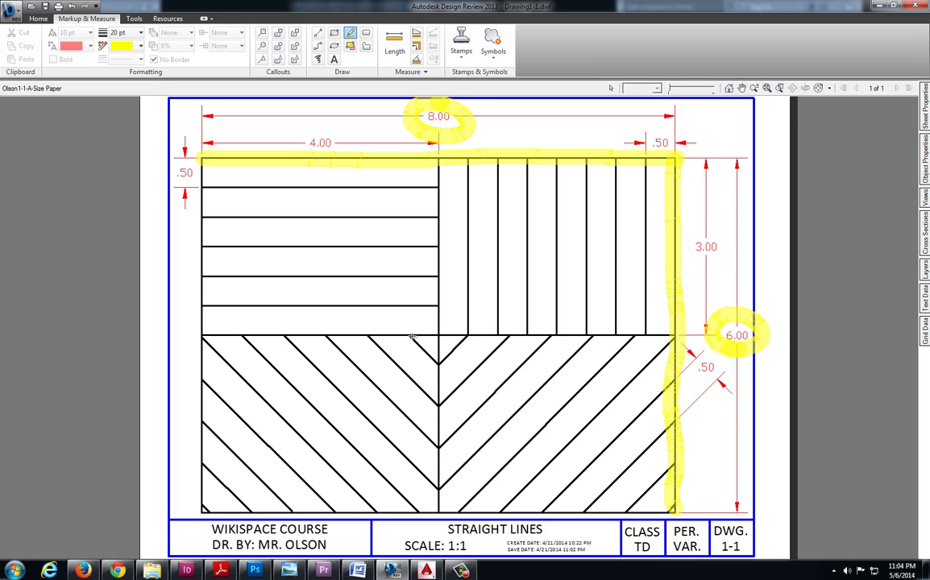
{"action": "left_click_drag", "start_coordinate": [202, 336], "coordinate": [673, 335]}
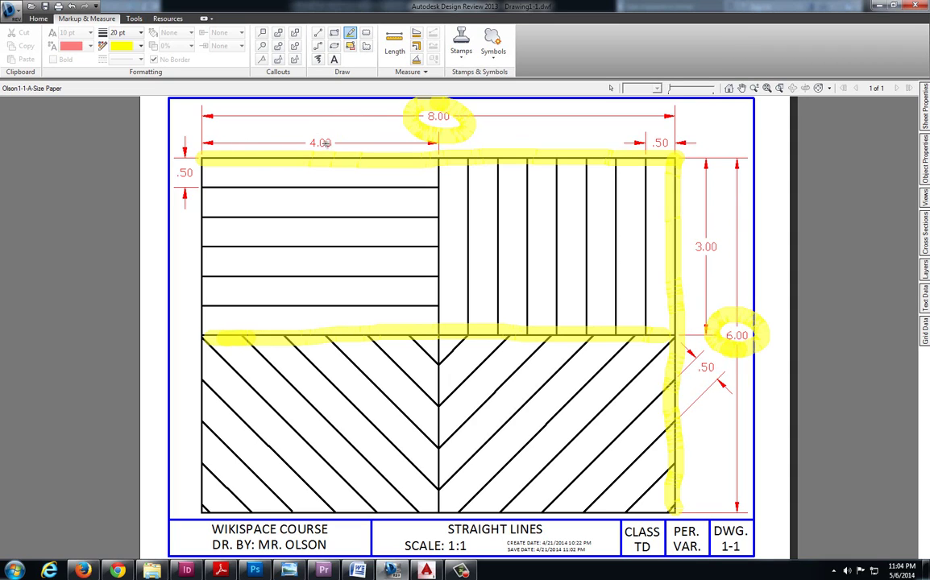
{"action": "left_click_drag", "start_coordinate": [435, 139], "coordinate": [439, 508]}
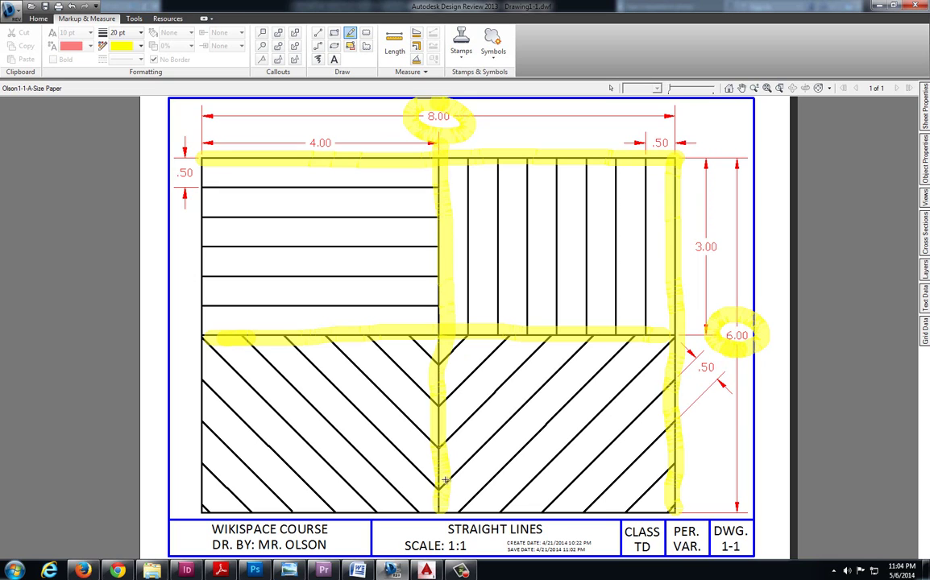
- Draw the vertical centre line 4 units from the left corner down to the bottom edge
{"action": "left_click", "coordinate": [426, 570]}
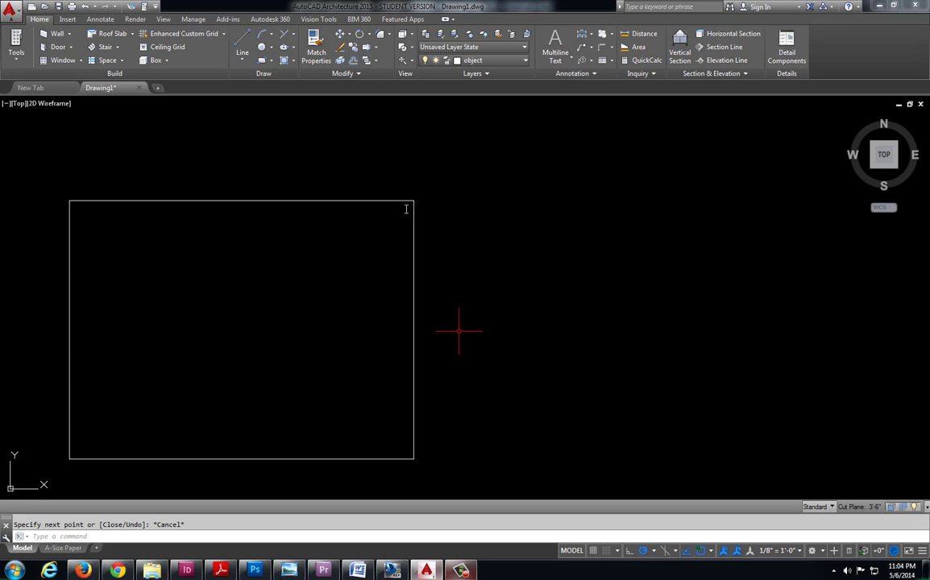
{"action": "left_click", "coordinate": [242, 41]}
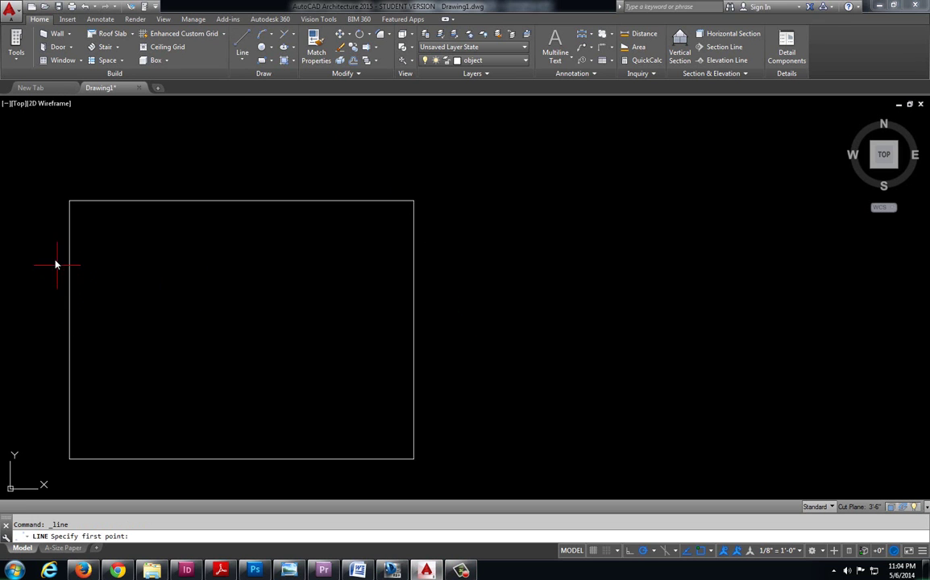
{"action": "left_click", "coordinate": [68, 202]}
{"action": "type", "text": "4"}
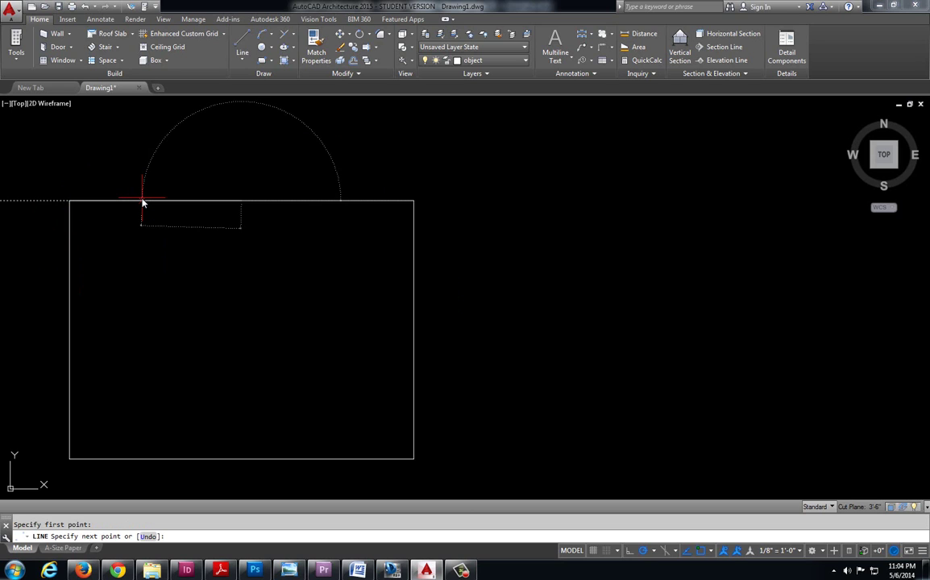
{"action": "key", "text": "Return"}
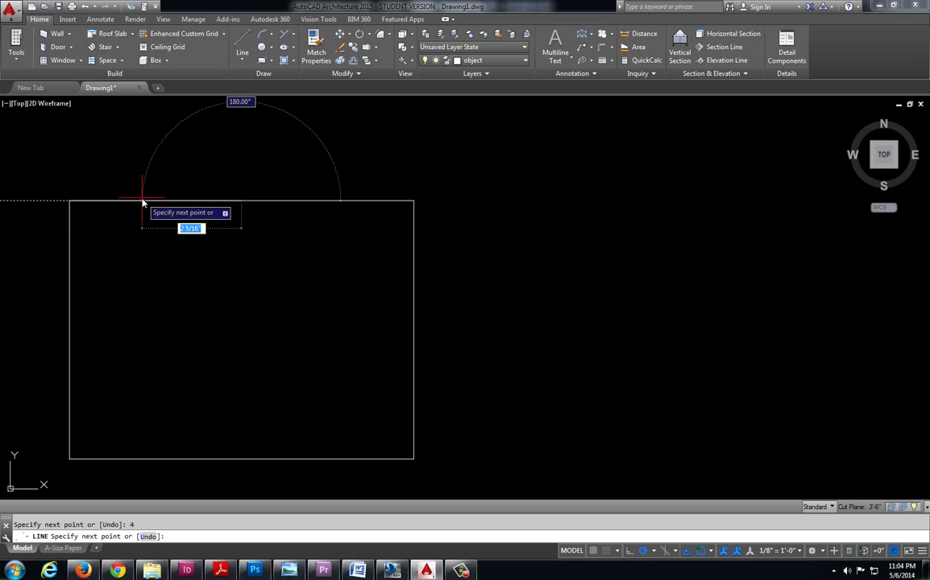
{"action": "left_click", "coordinate": [242, 459]}
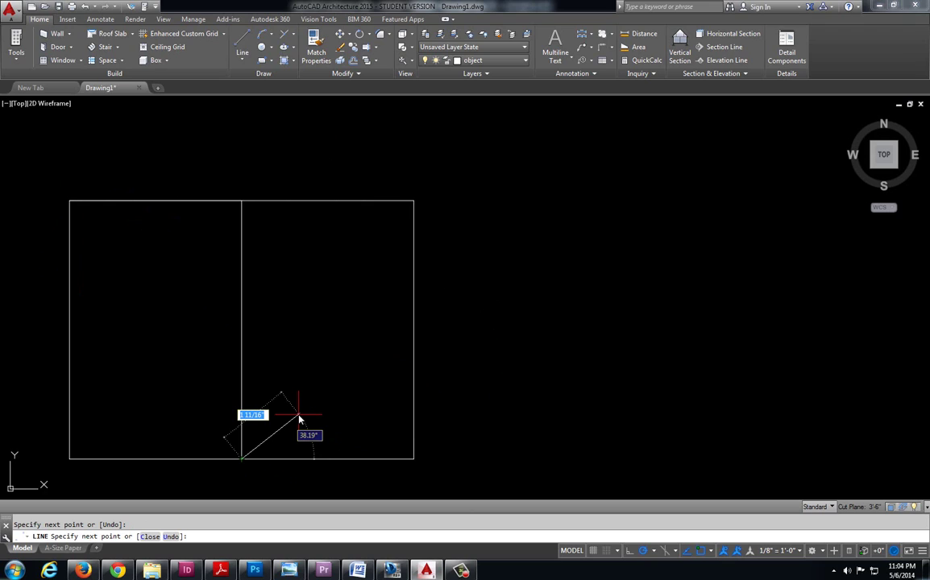
{"action": "key", "text": "Escape"}
- Draw the horizontal centre line 3 units down the left edge across to the right edge
{"action": "left_click", "coordinate": [243, 46]}
{"action": "left_click", "coordinate": [69, 201]}
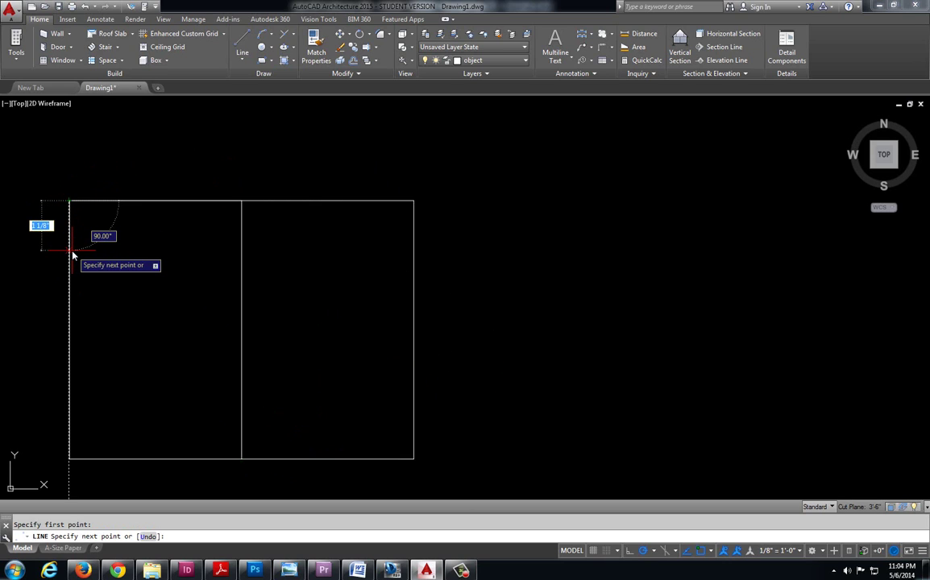
{"action": "type", "text": "3"}
{"action": "key", "text": "Return"}
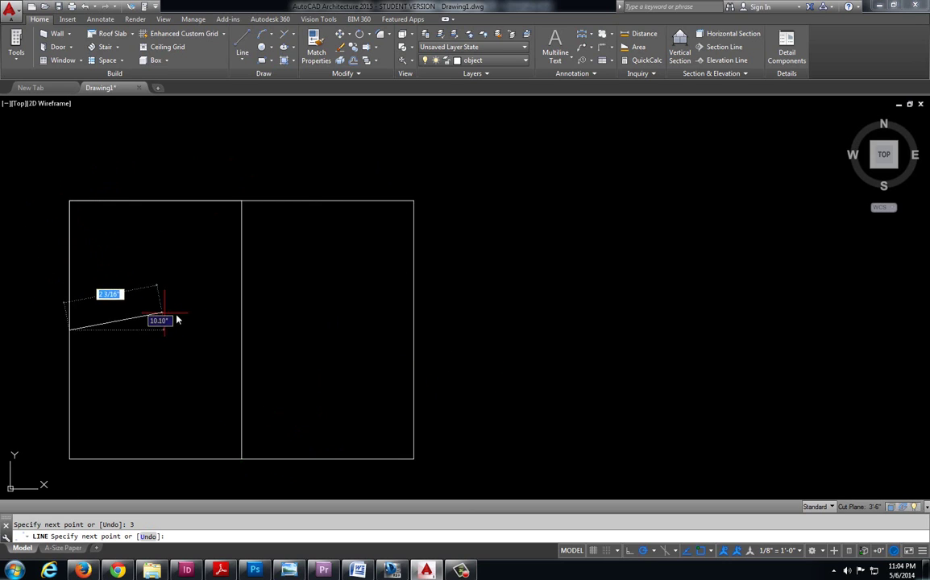
{"action": "left_click", "coordinate": [413, 330]}
{"action": "key", "text": "Escape"}
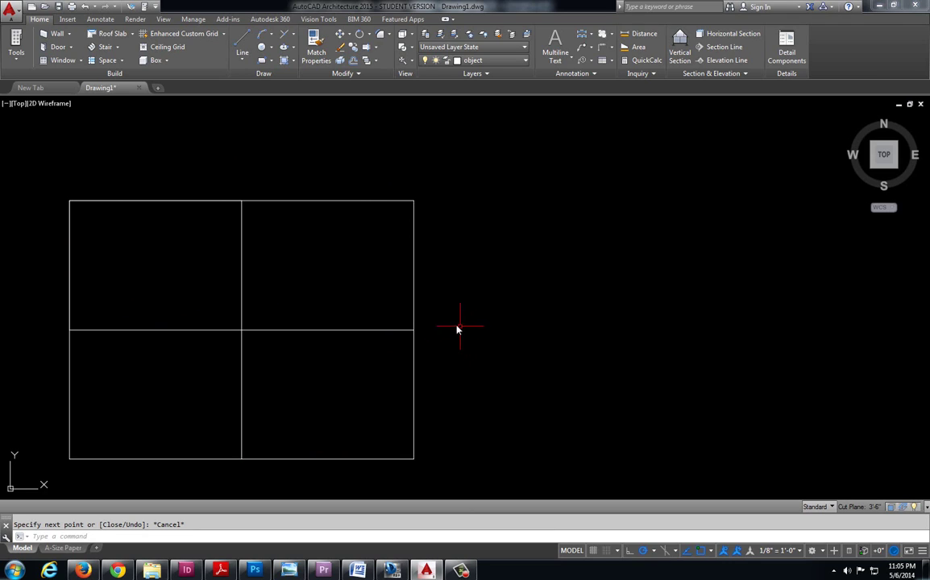
{"action": "left_click", "coordinate": [298, 201]}
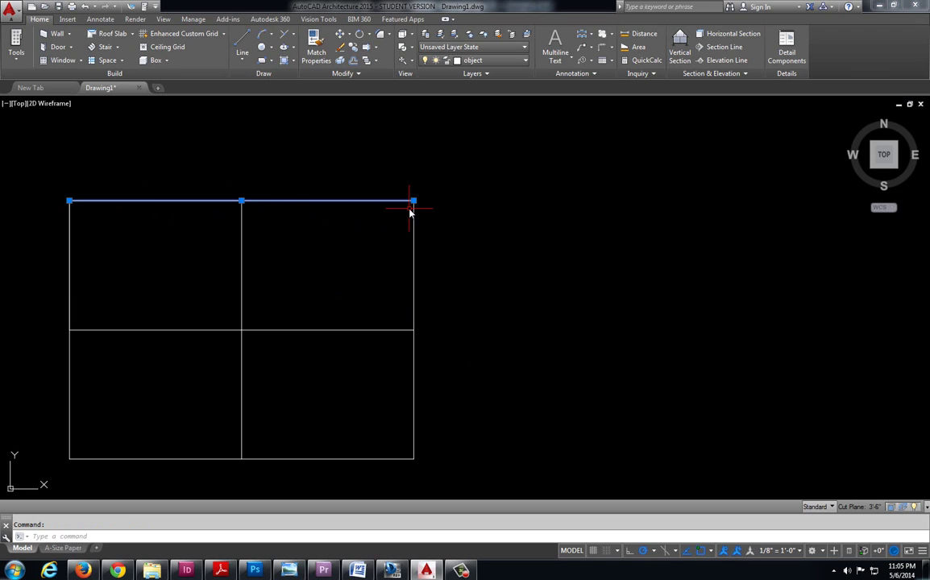
{"action": "key", "text": "Delete"}
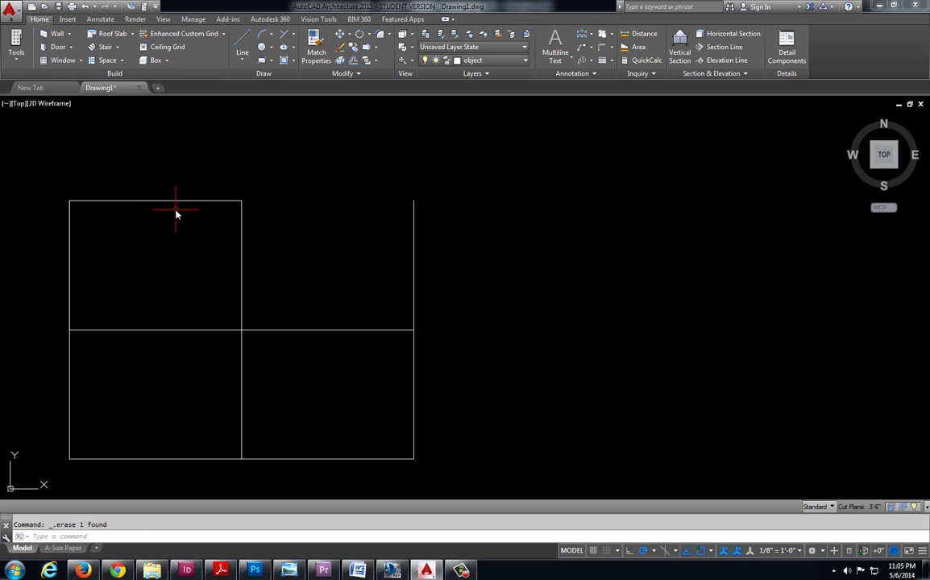
{"action": "key", "text": "ctrl+z"}
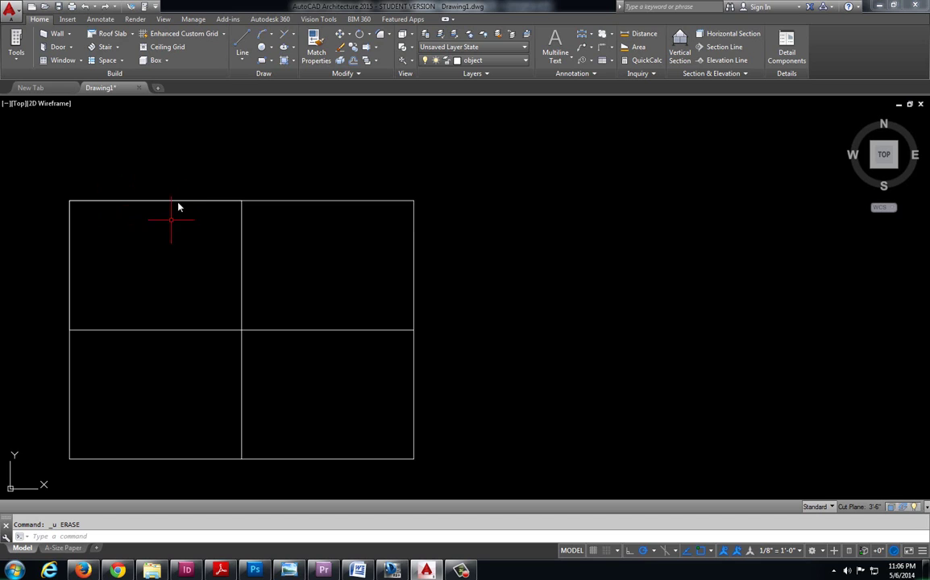
{"action": "mouse_move", "coordinate": [921, 123]}
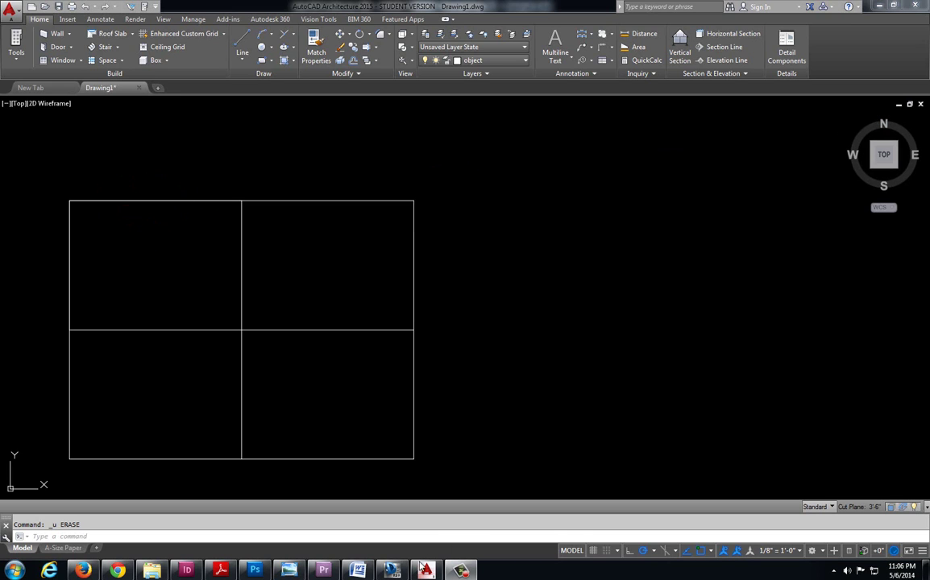
- Circle the left .50 dimension on the reference sheet in yellow
{"action": "left_click", "coordinate": [393, 570]}
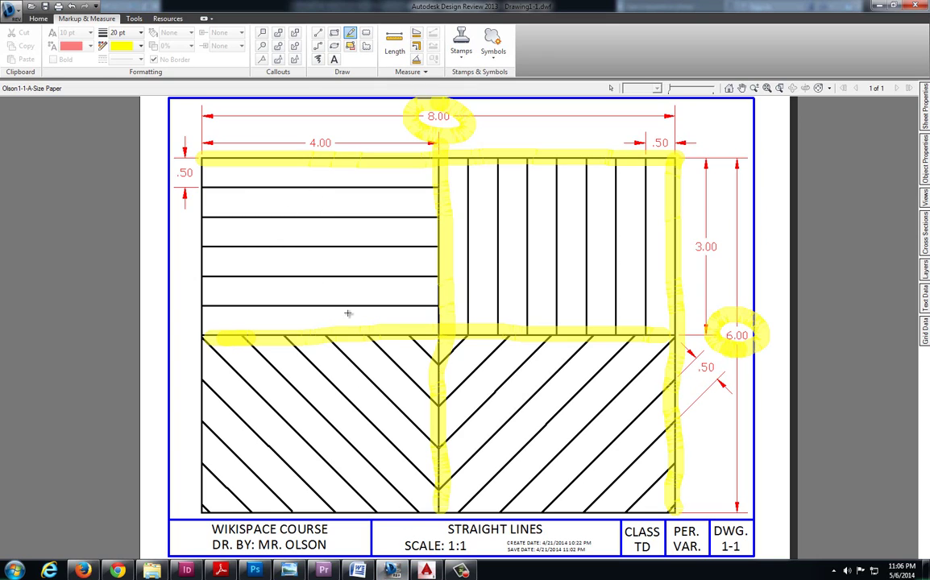
{"action": "mouse_move", "coordinate": [184, 144]}
{"action": "left_mouse_down"}
{"action": "mouse_move", "coordinate": [153, 186]}
{"action": "mouse_move", "coordinate": [200, 205]}
{"action": "mouse_move", "coordinate": [197, 150]}
{"action": "left_mouse_up"}
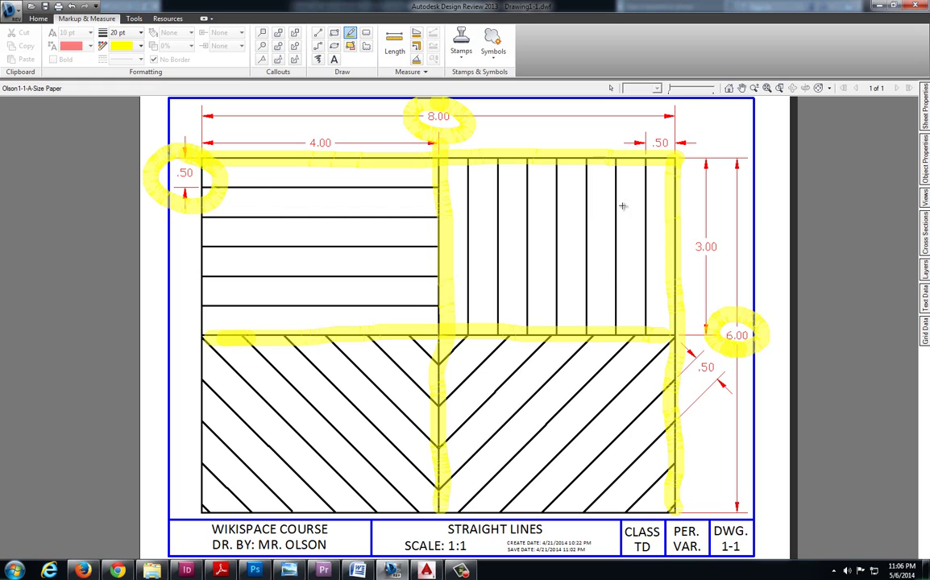
- Back in Drawing1, start Offset and enter a .50 offset distance
{"action": "left_click", "coordinate": [428, 572]}
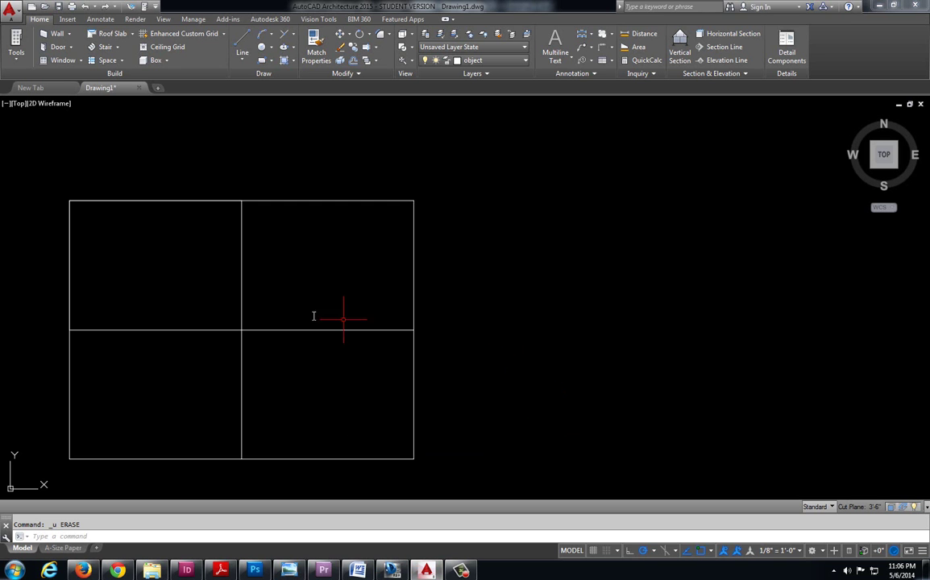
{"action": "middle_click_drag", "start_coordinate": [257, 299], "coordinate": [349, 293]}
{"action": "scroll", "coordinate": [242, 260], "scroll_direction": "up", "scroll_amount": 2}
{"action": "middle_click_drag", "start_coordinate": [251, 264], "coordinate": [312, 263]}
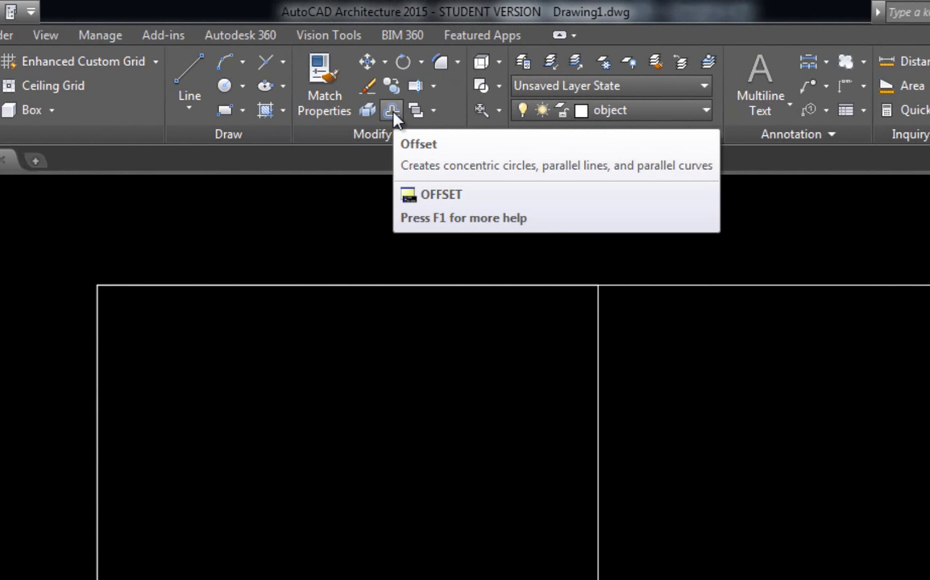
{"action": "left_click", "coordinate": [391, 111]}
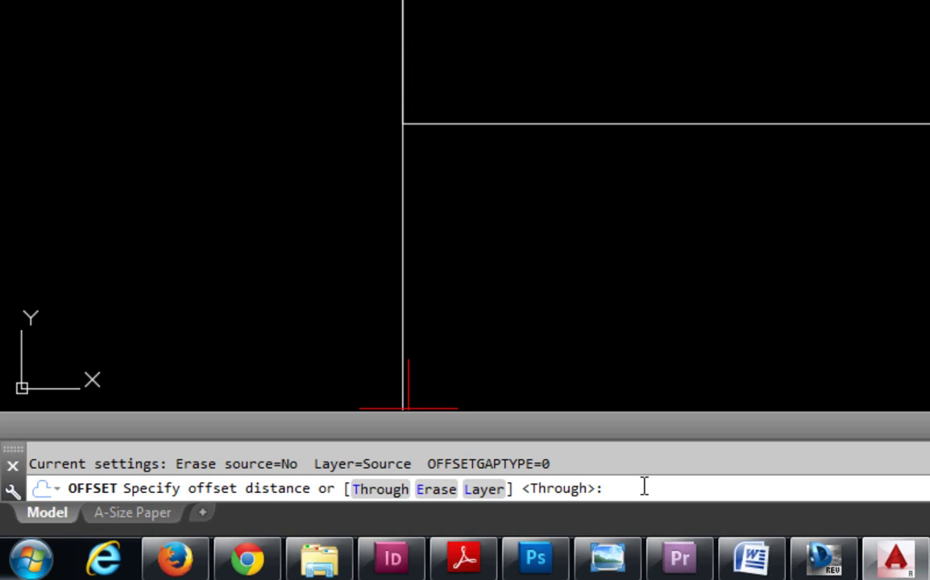
{"action": "type", "text": ".50"}
- Offset the upper-left quadrant's top edge downward five times at .50 spacing
{"action": "key", "text": "Return"}
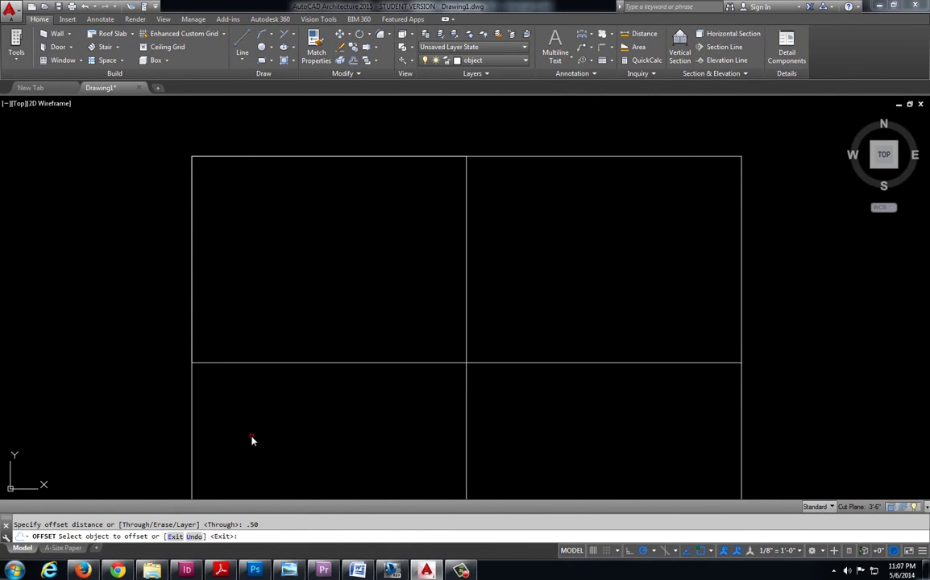
{"action": "left_click", "coordinate": [335, 157]}
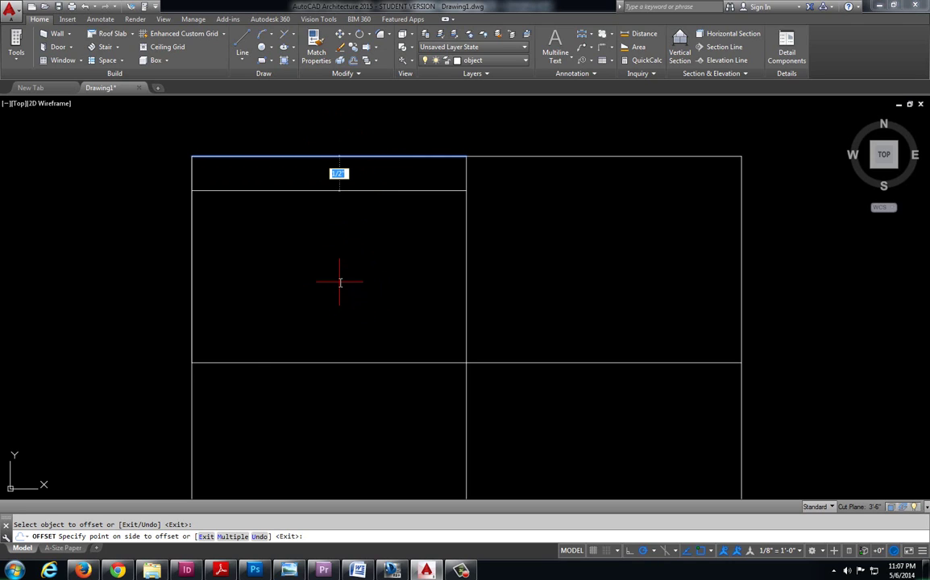
{"action": "left_click", "coordinate": [339, 282]}
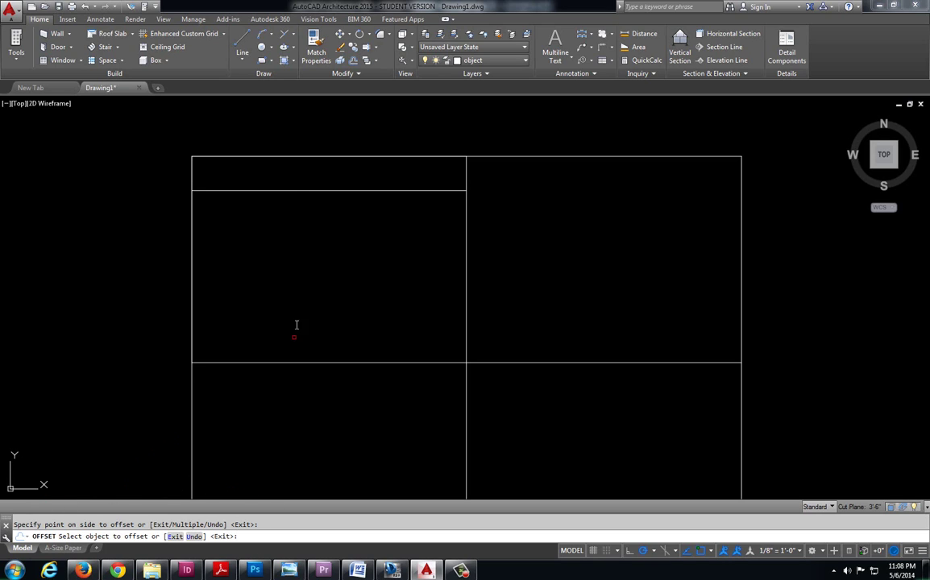
{"action": "left_click", "coordinate": [296, 191]}
{"action": "left_click", "coordinate": [307, 268]}
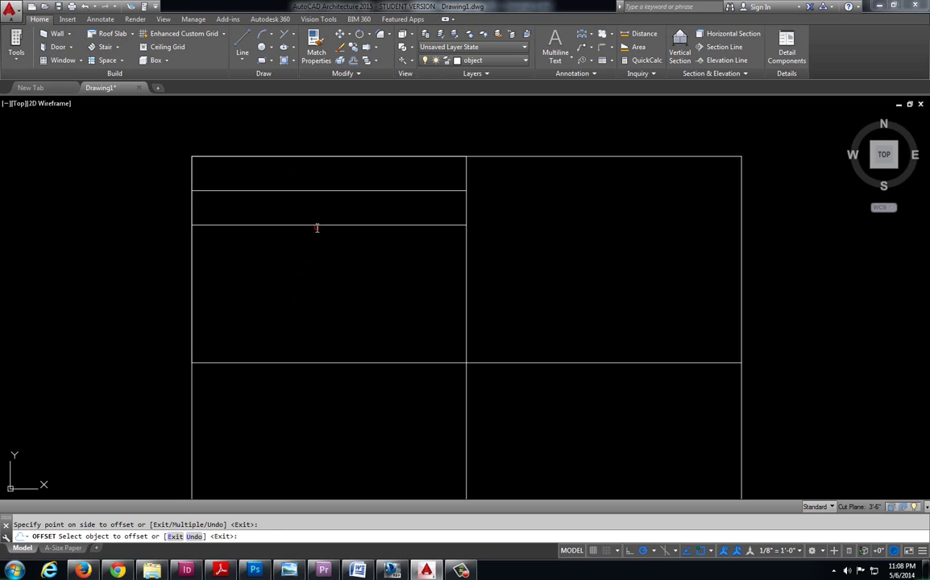
{"action": "left_click", "coordinate": [306, 225]}
{"action": "left_click", "coordinate": [334, 279]}
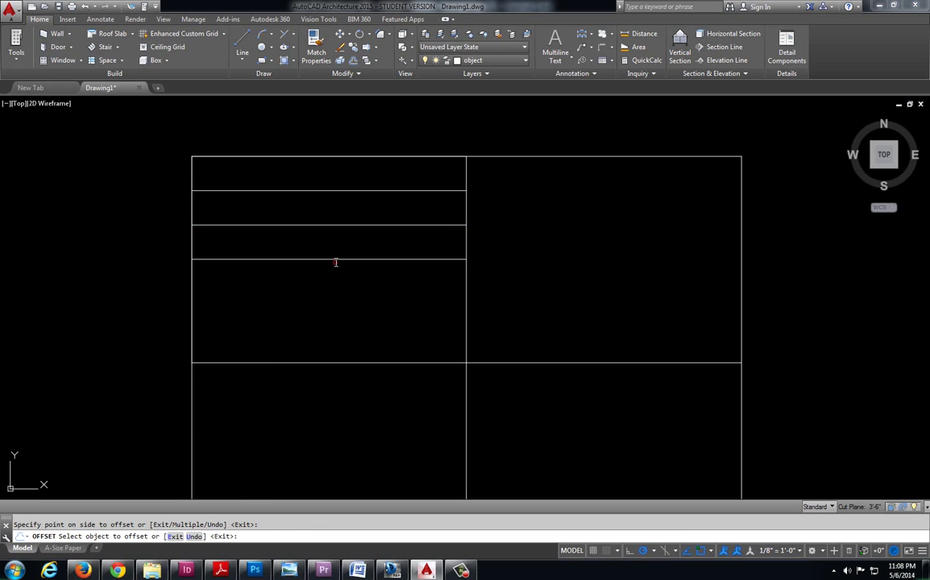
{"action": "left_click", "coordinate": [336, 260]}
{"action": "left_click", "coordinate": [339, 306]}
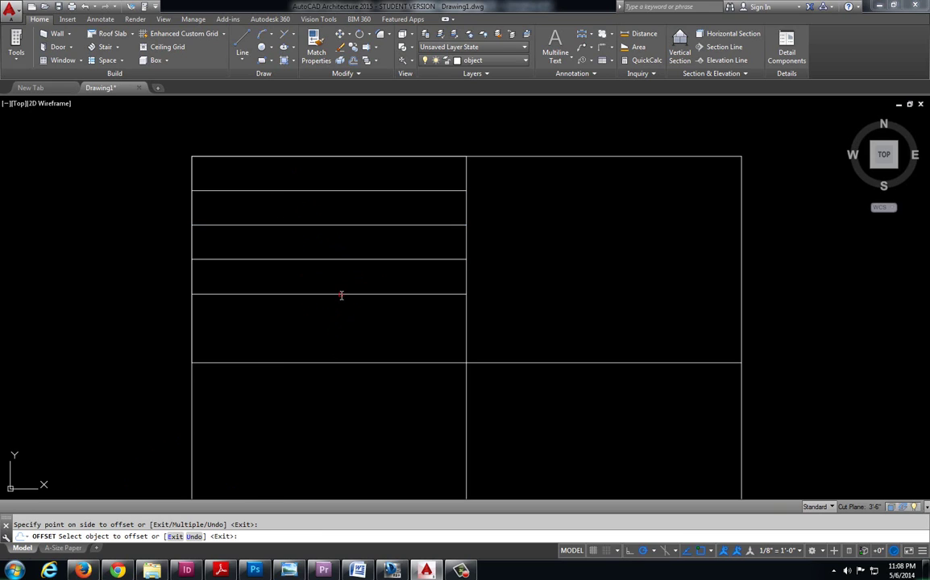
{"action": "left_click", "coordinate": [341, 295]}
{"action": "left_click", "coordinate": [334, 340]}
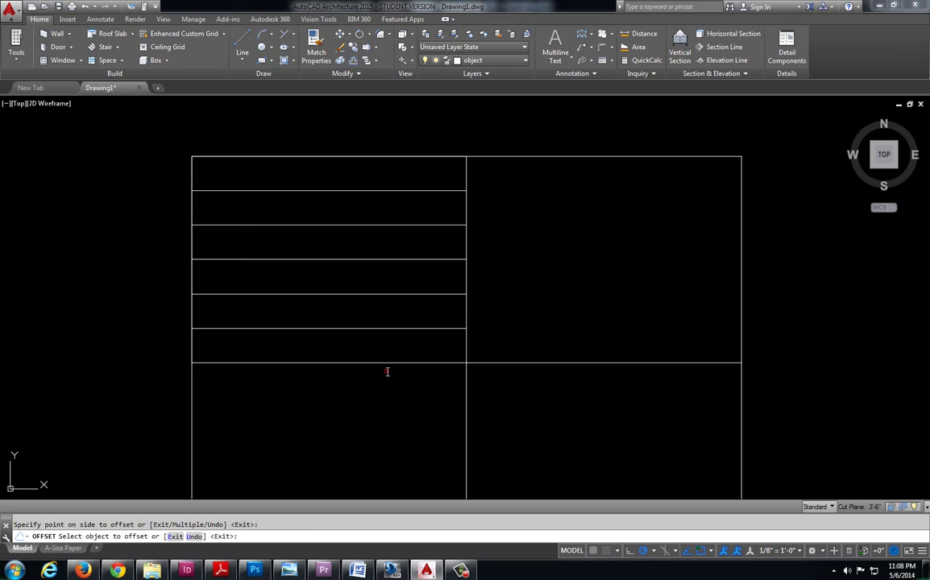
{"action": "key", "text": "Escape"}
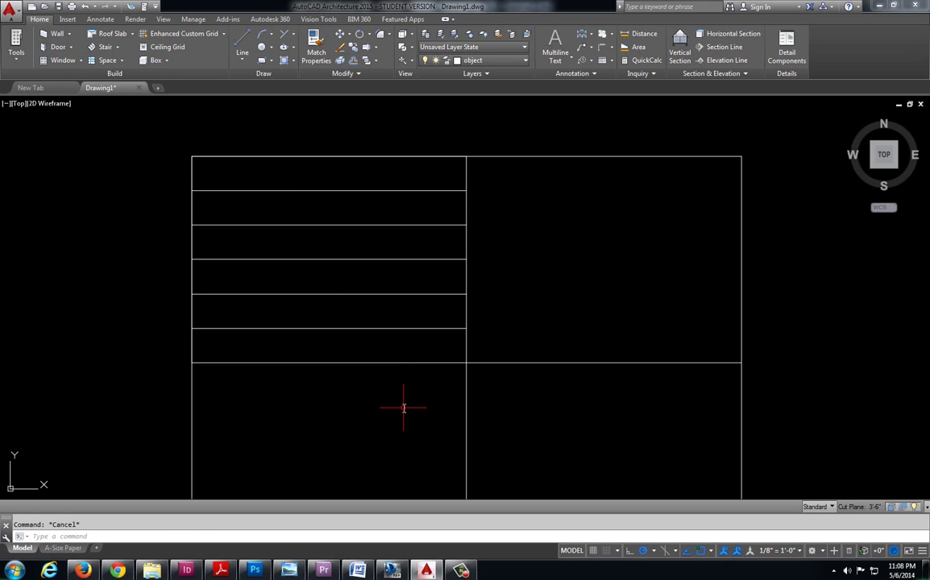
- In Design Review, highlight the top-right .50 dimension and five upper-right vertical lines in yellow, then return to AutoCAD
{"action": "left_click", "coordinate": [394, 570]}
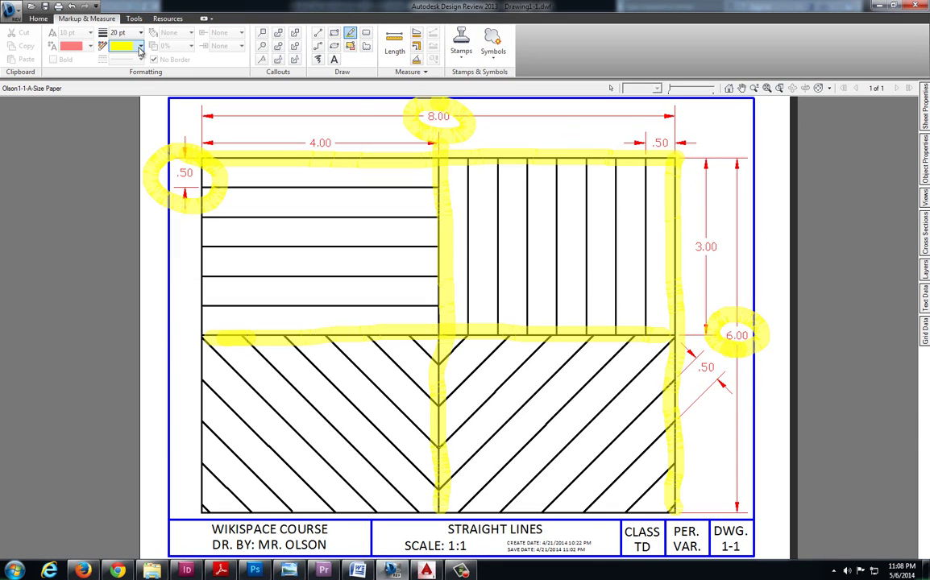
{"action": "mouse_move", "coordinate": [656, 127]}
{"action": "left_mouse_down"}
{"action": "mouse_move", "coordinate": [638, 150]}
{"action": "mouse_move", "coordinate": [678, 155]}
{"action": "mouse_move", "coordinate": [672, 136]}
{"action": "mouse_move", "coordinate": [655, 132]}
{"action": "mouse_move", "coordinate": [672, 157]}
{"action": "mouse_move", "coordinate": [647, 164]}
{"action": "mouse_move", "coordinate": [645, 216]}
{"action": "left_mouse_up"}
{"action": "left_click_drag", "start_coordinate": [617, 161], "coordinate": [616, 215]}
{"action": "mouse_move", "coordinate": [581, 161]}
{"action": "left_mouse_down"}
{"action": "mouse_move", "coordinate": [584, 187]}
{"action": "mouse_move", "coordinate": [556, 208]}
{"action": "left_mouse_up"}
{"action": "left_click_drag", "start_coordinate": [525, 161], "coordinate": [526, 208]}
{"action": "left_click_drag", "start_coordinate": [497, 161], "coordinate": [497, 197]}
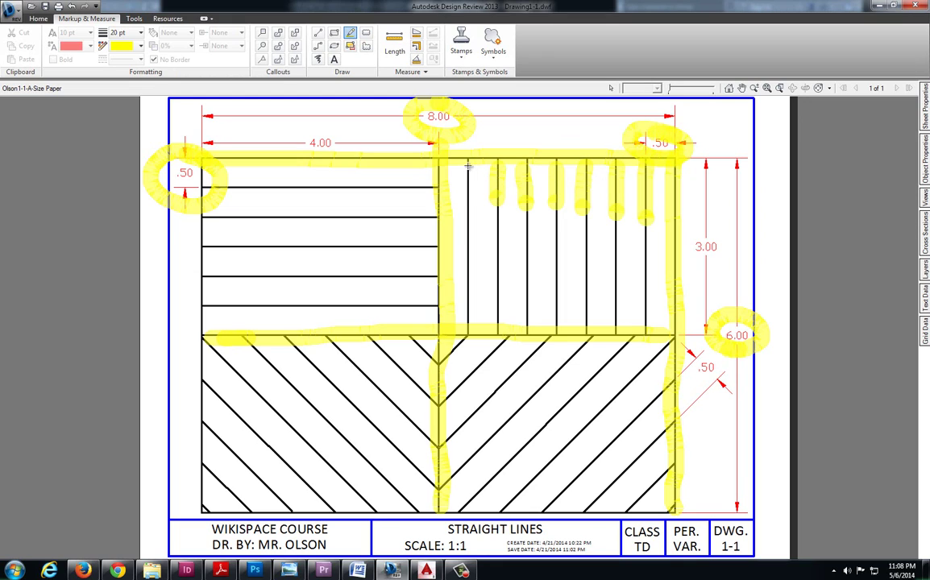
{"action": "left_click_drag", "start_coordinate": [467, 161], "coordinate": [467, 193]}
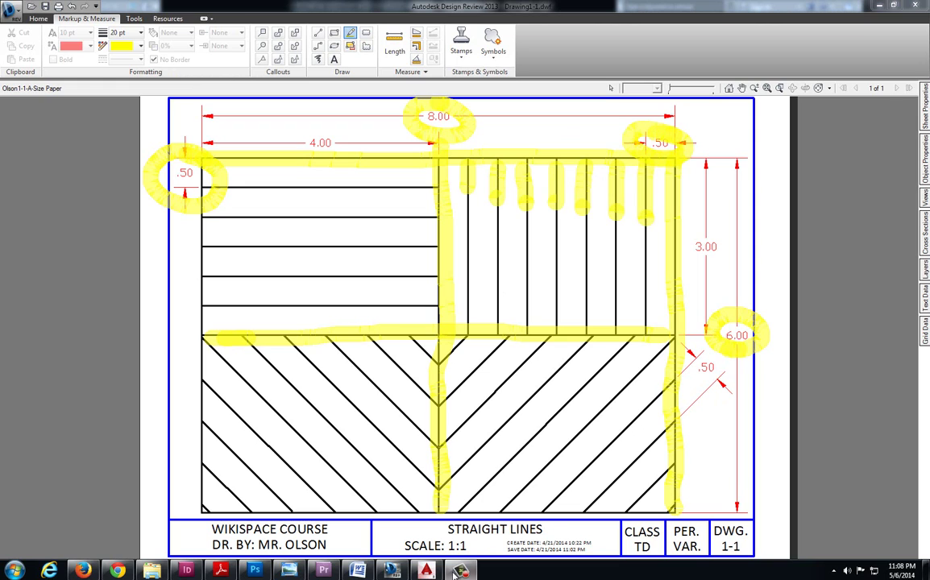
{"action": "key", "text": "alt+Tab"}
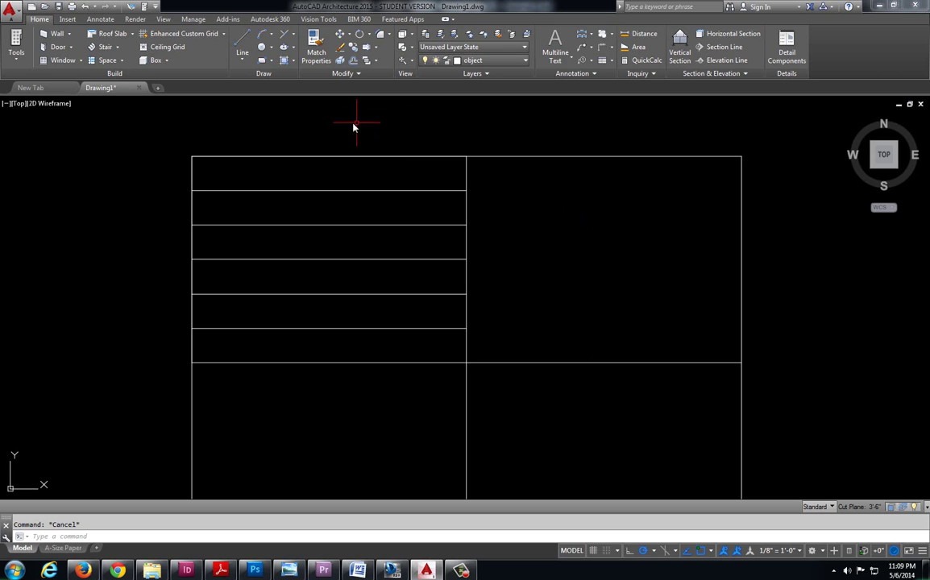
- Draw vertical lines stepping .5 along the top edge down to the horizontal centre line
{"action": "left_click", "coordinate": [242, 44]}
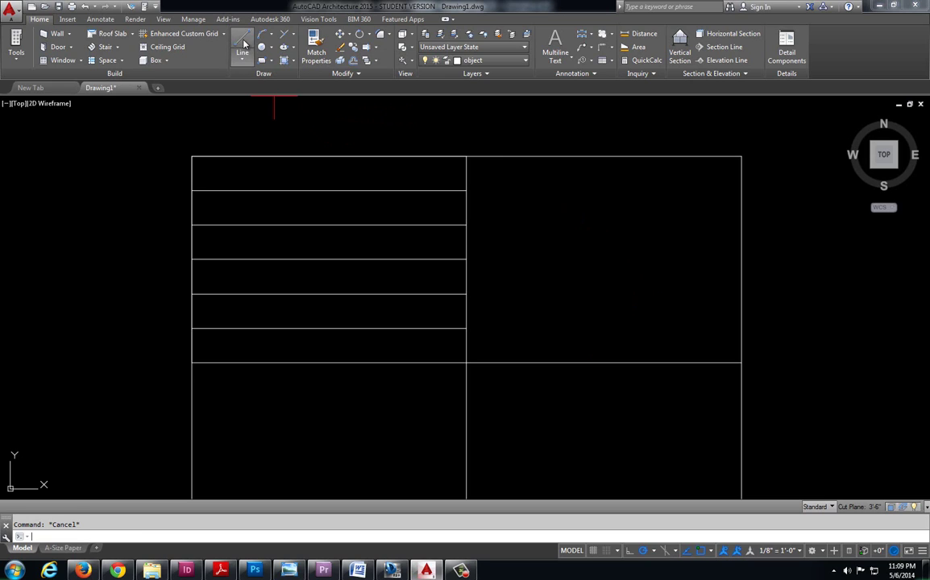
{"action": "left_click", "coordinate": [466, 156]}
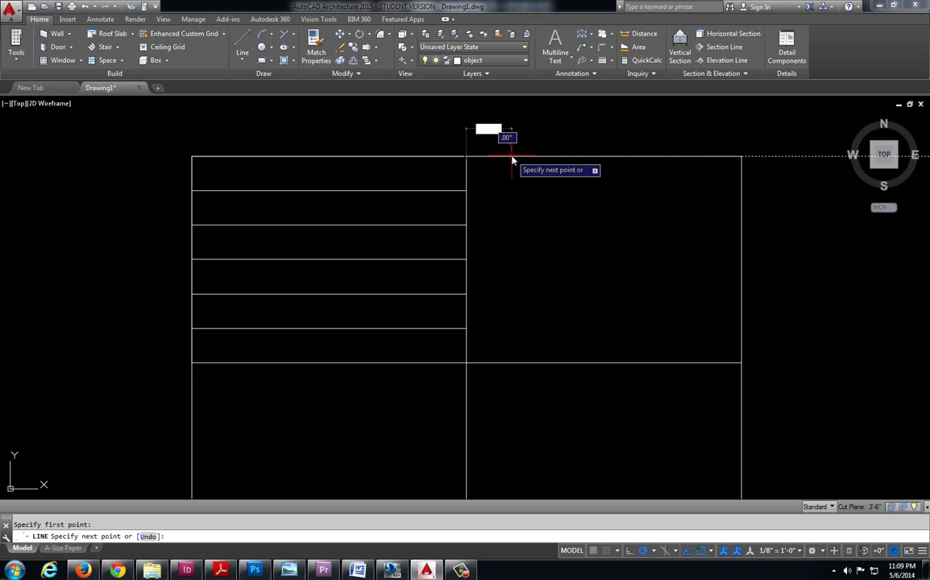
{"action": "type", "text": ".5"}
{"action": "key", "text": "Return"}
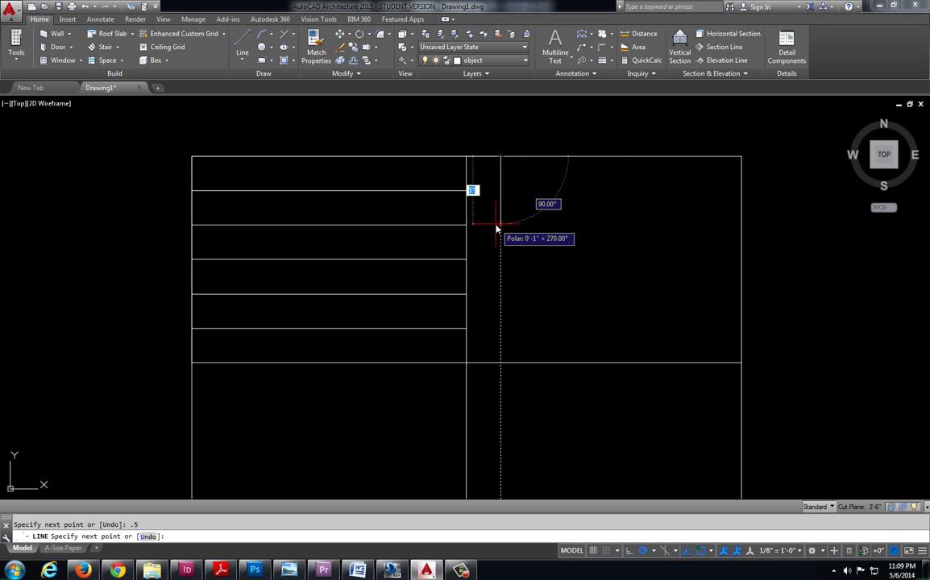
{"action": "left_click", "coordinate": [501, 363]}
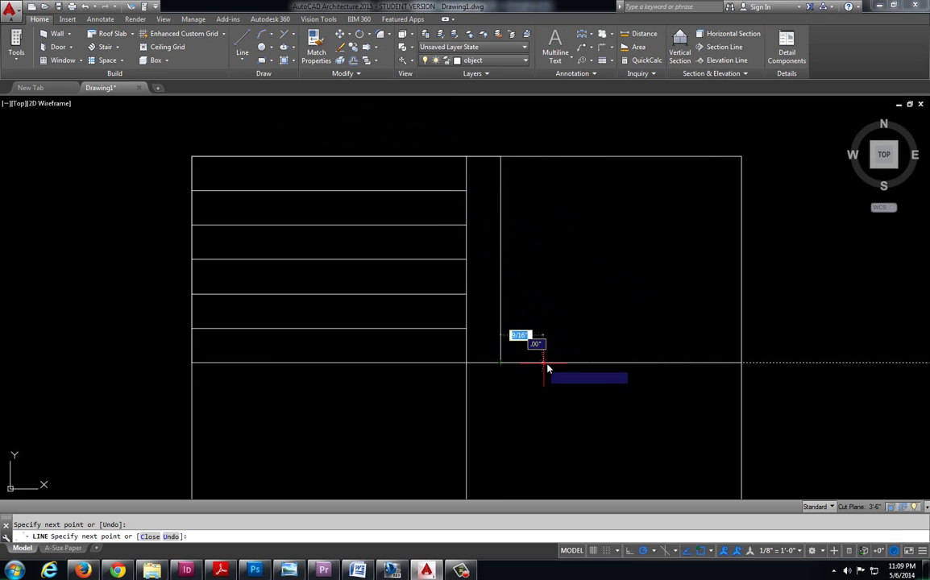
{"action": "type", "text": "1"}
{"action": "type", "text": "5"}
{"action": "key", "text": "Return"}
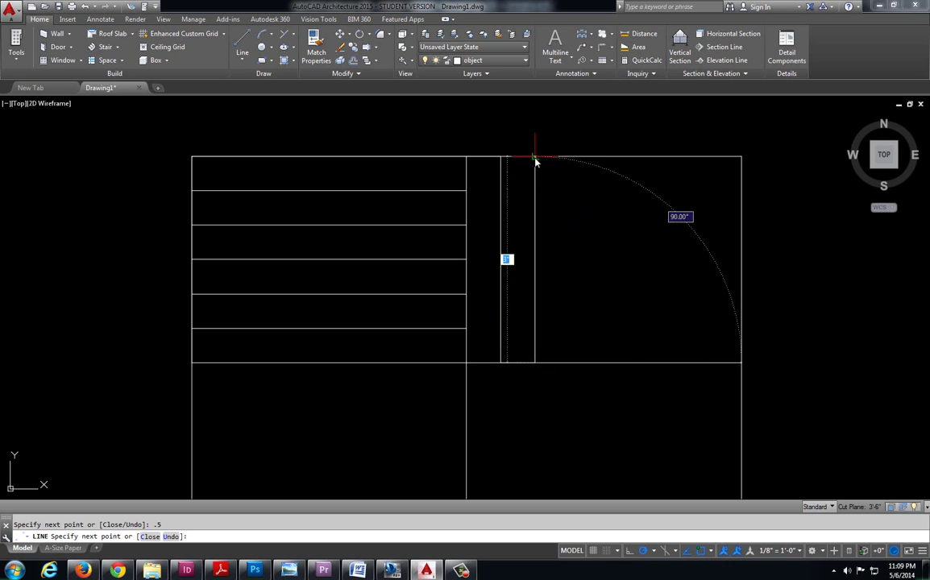
{"action": "left_click", "coordinate": [535, 157]}
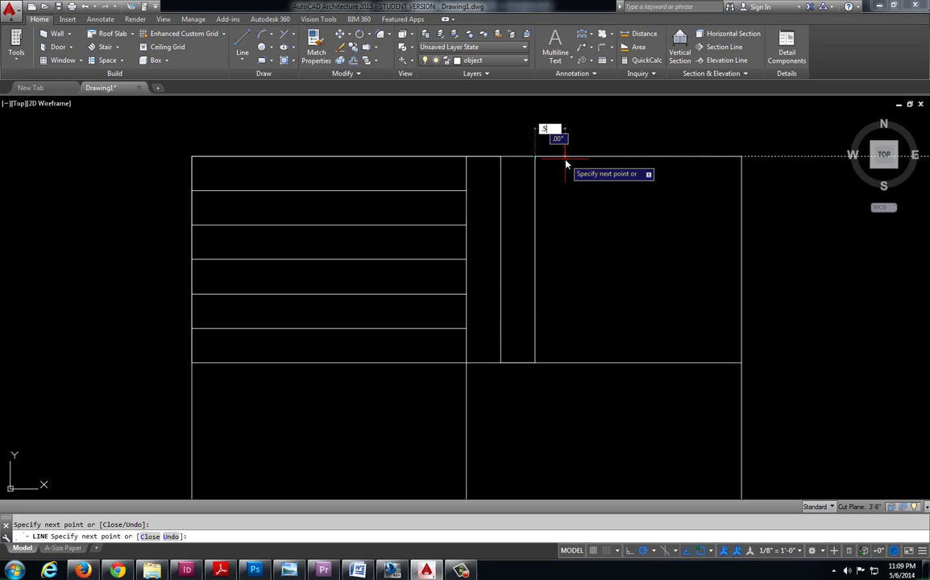
{"action": "key", "text": "Return"}
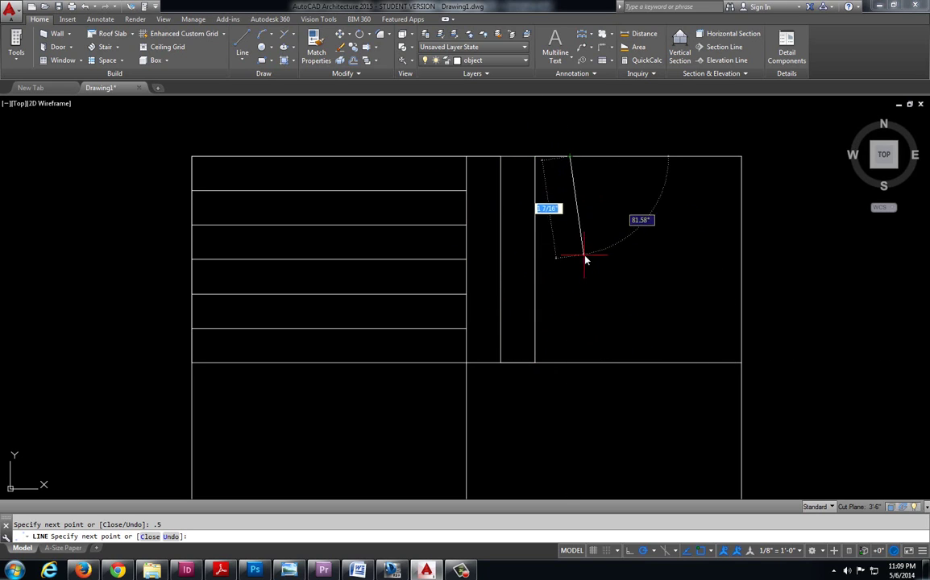
{"action": "left_click", "coordinate": [569, 364]}
{"action": "key", "text": "Escape"}
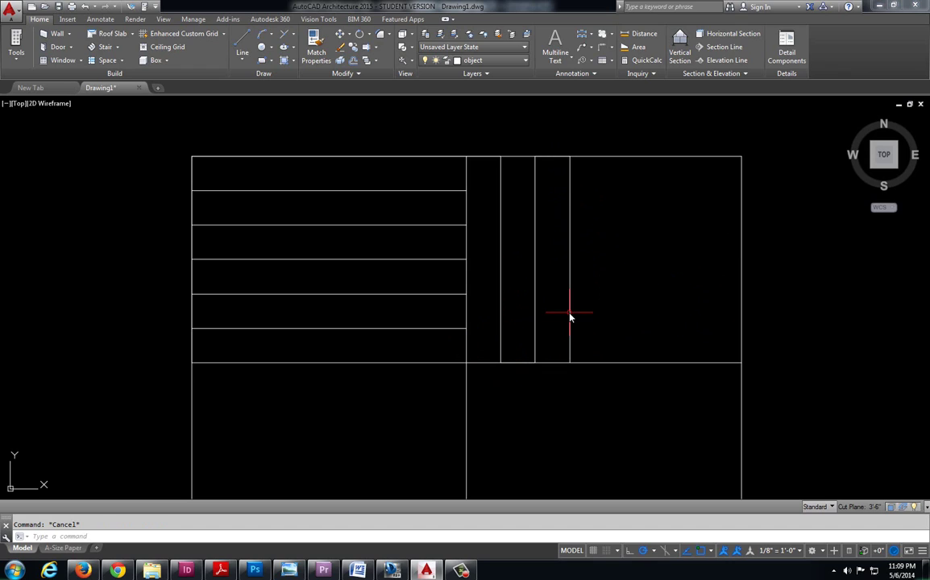
- Select the horizontal centre line and then the short bottom segment to inspect them, then clear the selection
{"action": "left_click", "coordinate": [485, 362]}
{"action": "key", "text": "Escape"}
{"action": "left_click", "coordinate": [515, 364]}
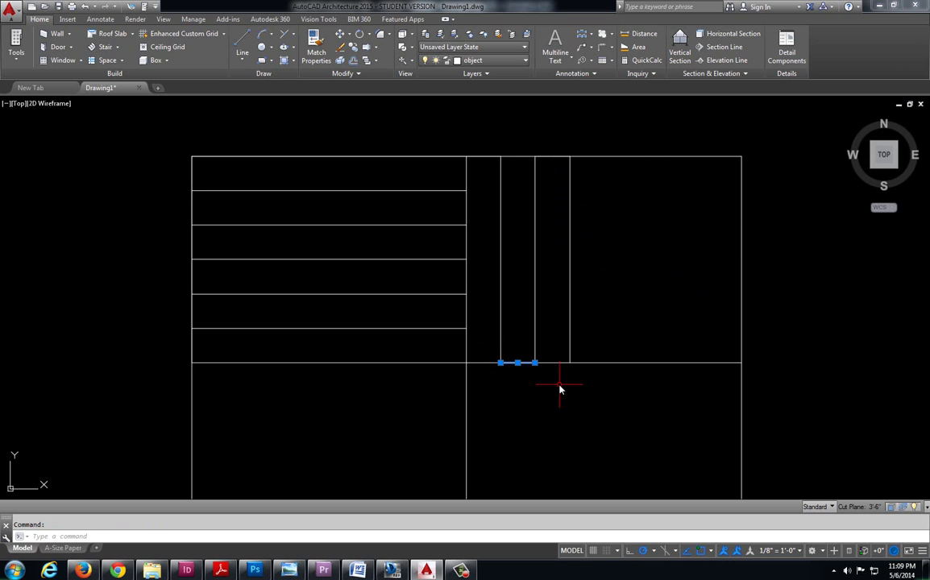
{"action": "key", "text": "Escape"}
{"action": "mouse_move", "coordinate": [534, 278]}
- Offset the rightmost vertical line .5 four times to the right, then switch to Design Review
{"action": "left_click", "coordinate": [353, 62]}
{"action": "type", "text": "."}
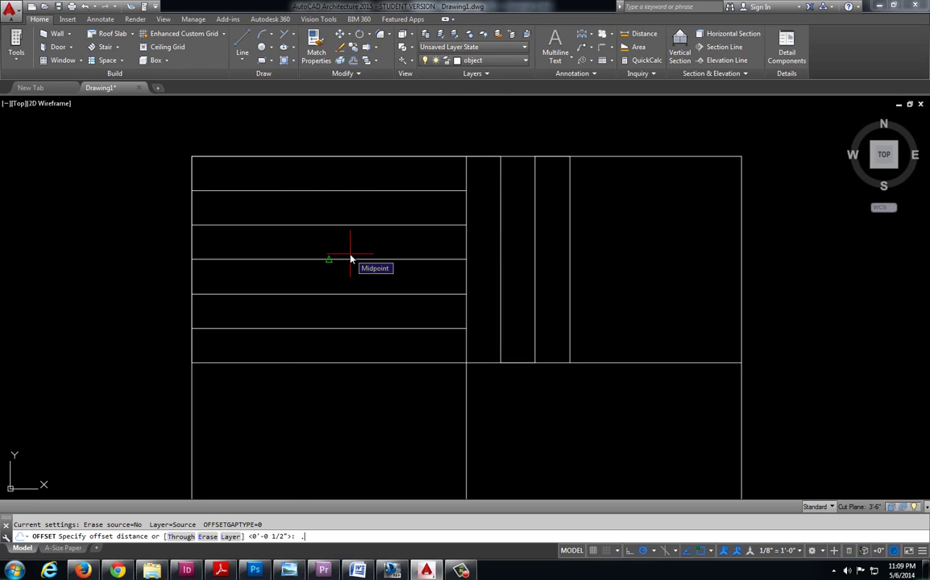
{"action": "type", "text": "5"}
{"action": "key", "text": "Return"}
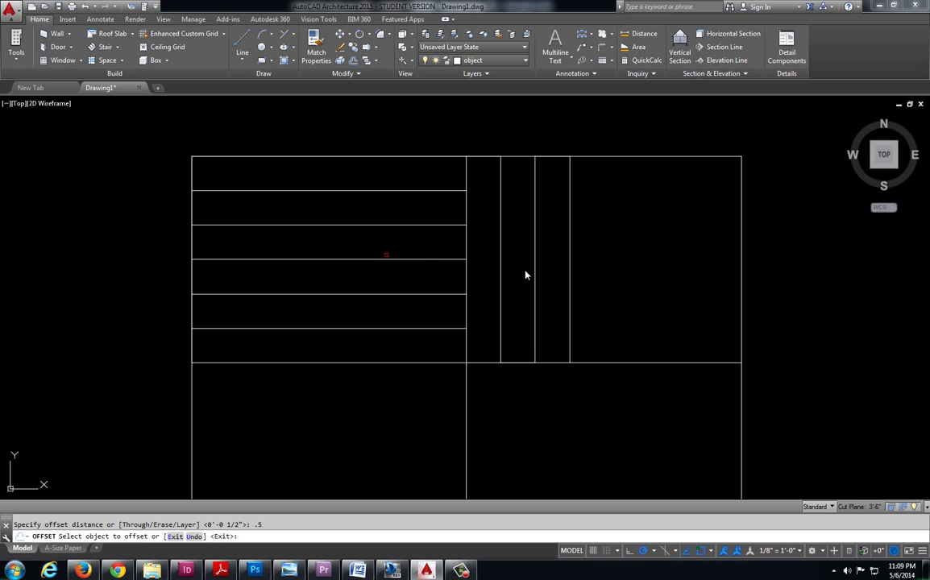
{"action": "left_click", "coordinate": [569, 275]}
{"action": "left_click", "coordinate": [603, 274]}
{"action": "left_click", "coordinate": [606, 275]}
{"action": "left_click", "coordinate": [608, 277]}
{"action": "left_click", "coordinate": [637, 275]}
{"action": "left_click", "coordinate": [661, 276]}
{"action": "left_click", "coordinate": [672, 275]}
{"action": "left_click", "coordinate": [706, 275]}
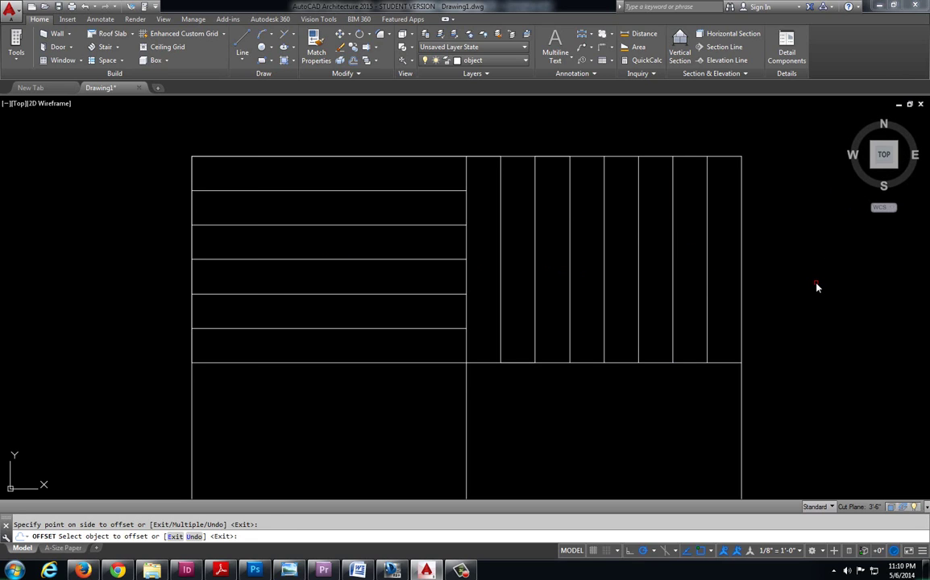
{"action": "key", "text": "Escape"}
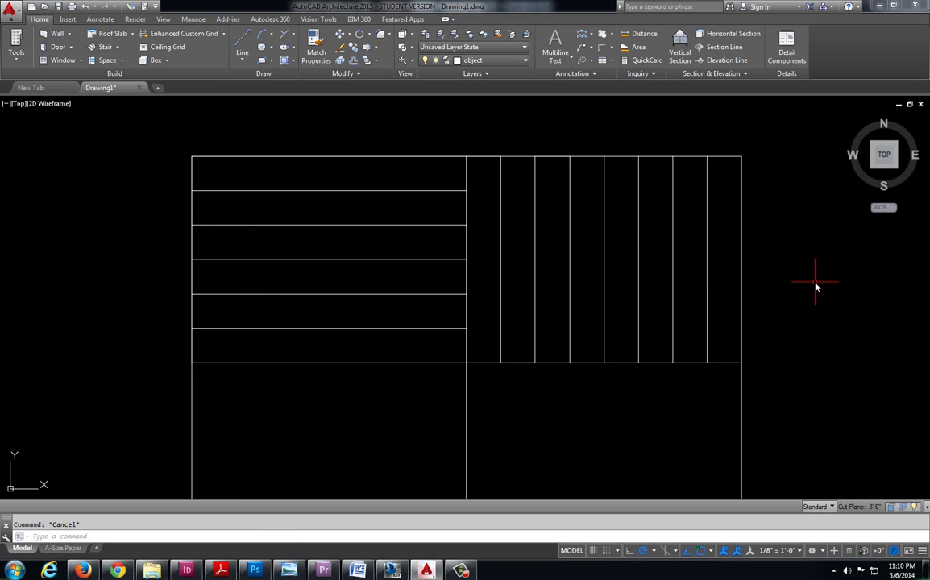
{"action": "left_click", "coordinate": [392, 570]}
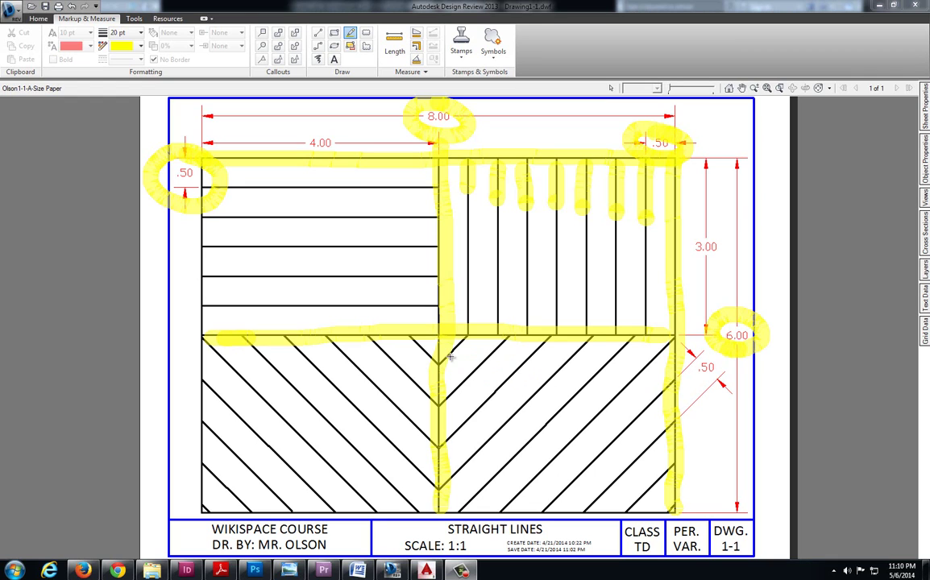
- Remove all existing yellow markups and close the markup properties and markups panels
{"action": "scroll", "coordinate": [455, 344], "scroll_direction": "down", "scroll_amount": 2}
{"action": "key", "text": "Escape"}
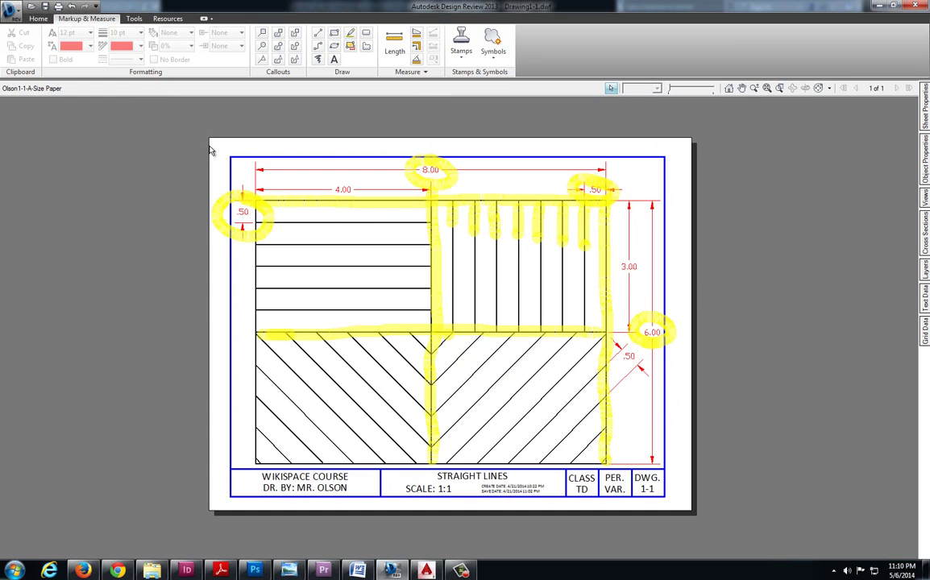
{"action": "key", "text": "ctrl+z"}
{"action": "key", "text": "ctrl+z"}
{"action": "key", "text": "ctrl+z"}
{"action": "key", "text": "ctrl+z"}
{"action": "key", "text": "ctrl+z"}
{"action": "key", "text": "ctrl+z"}
{"action": "key", "text": "ctrl+z"}
{"action": "key", "text": "ctrl+z"}
{"action": "key", "text": "ctrl+z"}
{"action": "key", "text": "ctrl+z"}
{"action": "key", "text": "ctrl+z"}
{"action": "key", "text": "ctrl+z"}
{"action": "key", "text": "ctrl+z"}
{"action": "key", "text": "ctrl+z"}
{"action": "key", "text": "ctrl+z"}
{"action": "key", "text": "ctrl+z"}
{"action": "key", "text": "ctrl+z"}
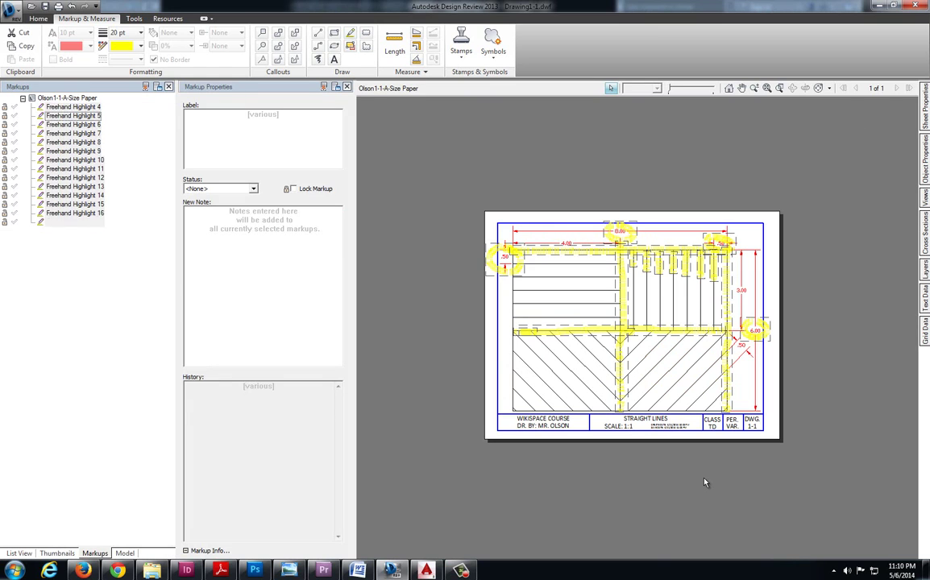
{"action": "left_click", "coordinate": [347, 86]}
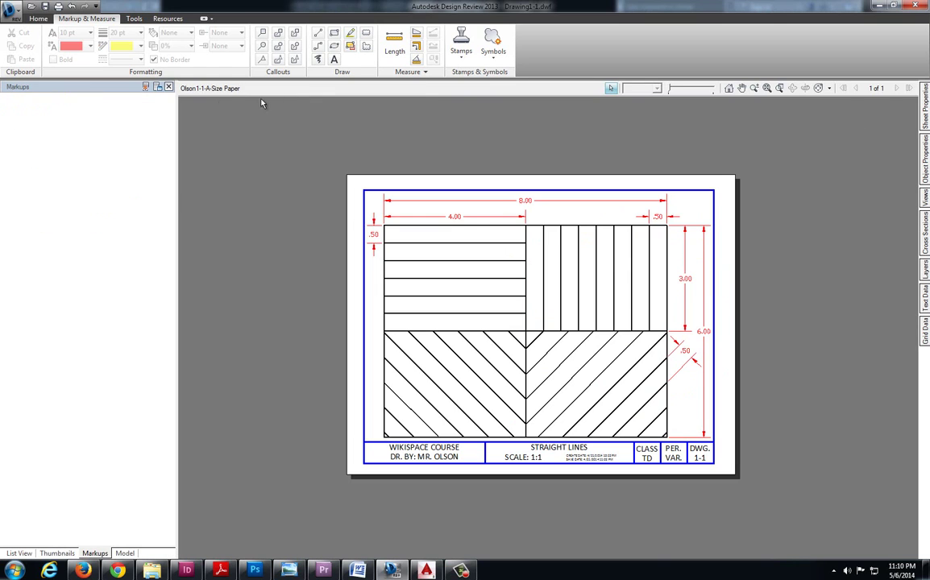
{"action": "left_click", "coordinate": [168, 88]}
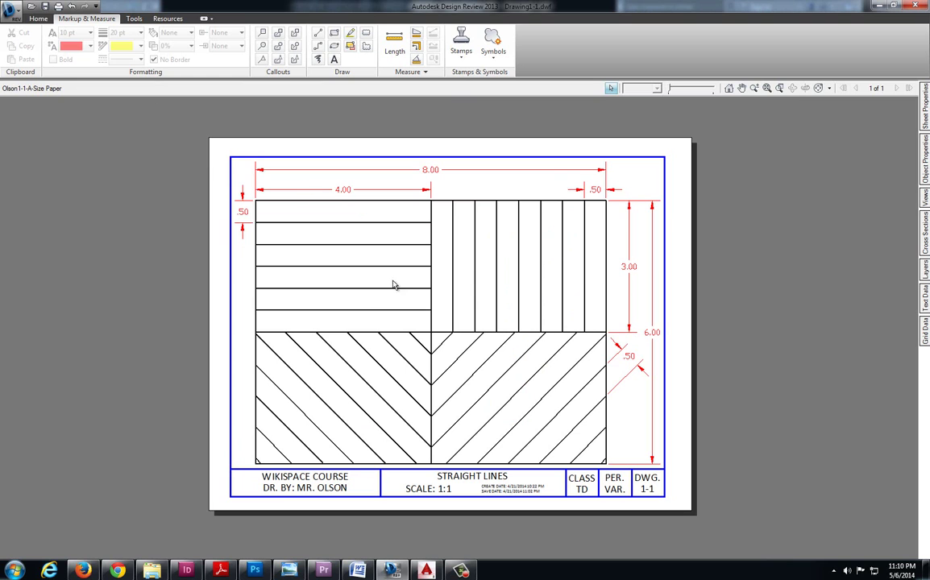
- Zoom in and circle the .50 diagonal-spacing dimension with the yellow freehand highlighter
{"action": "scroll", "coordinate": [425, 311], "scroll_direction": "up", "scroll_amount": 2}
{"action": "scroll", "coordinate": [450, 336], "scroll_direction": "up", "scroll_amount": 4}
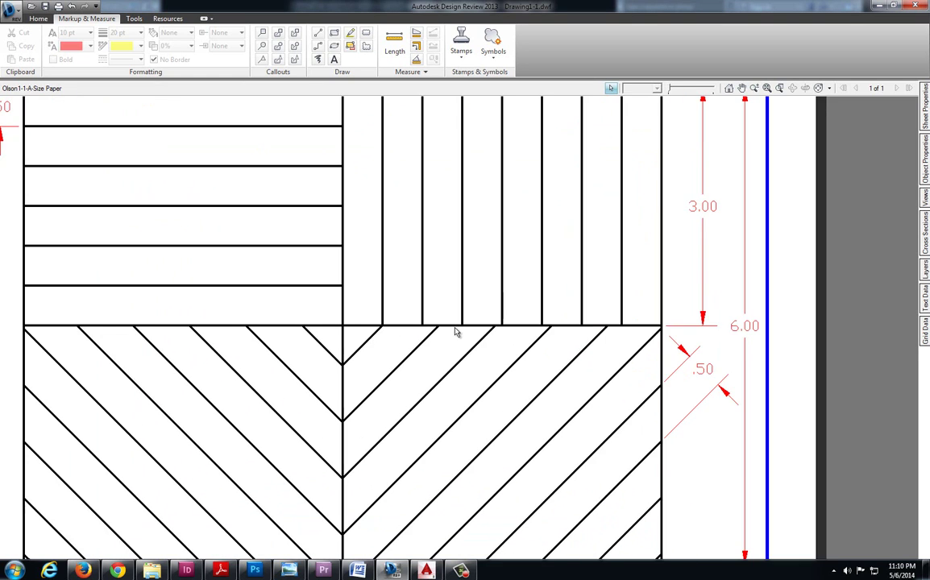
{"action": "middle_click_drag", "start_coordinate": [426, 297], "coordinate": [386, 290]}
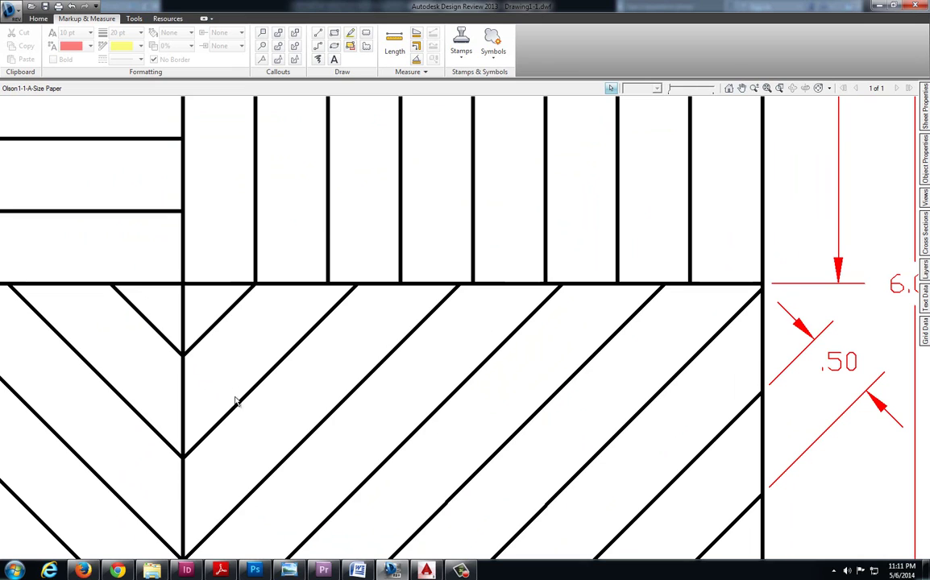
{"action": "scroll", "coordinate": [546, 414], "scroll_direction": "right", "scroll_amount": 5}
{"action": "left_click", "coordinate": [350, 35]}
{"action": "mouse_move", "coordinate": [649, 298]}
{"action": "left_mouse_down"}
{"action": "mouse_move", "coordinate": [570, 305]}
{"action": "mouse_move", "coordinate": [554, 351]}
{"action": "mouse_move", "coordinate": [625, 400]}
{"action": "mouse_move", "coordinate": [638, 321]}
{"action": "left_mouse_up"}
- Pan and zoom around the lower-right hatching and the .50 dimension to inspect them
{"action": "scroll", "coordinate": [409, 395], "scroll_direction": "down", "scroll_amount": 4}
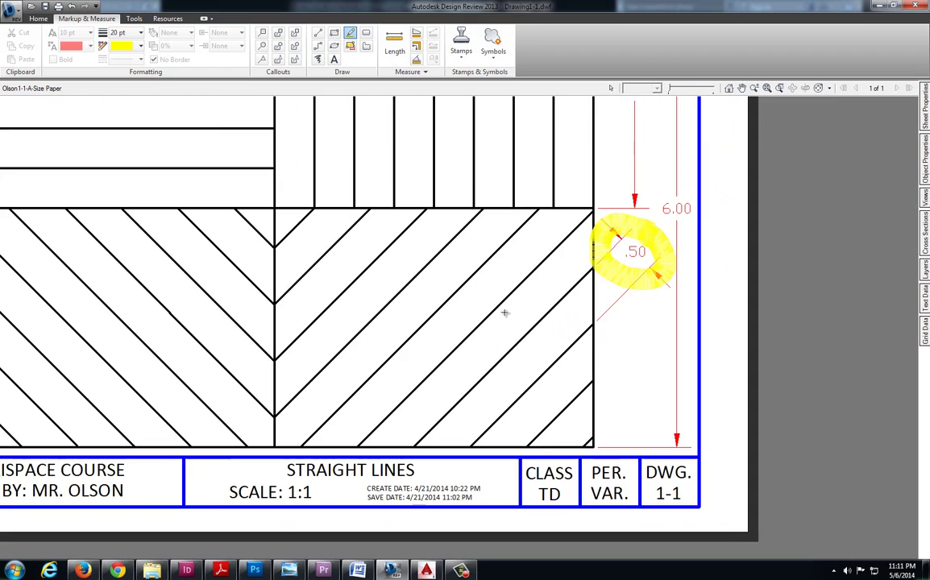
{"action": "scroll", "coordinate": [623, 368], "scroll_direction": "down", "scroll_amount": 2}
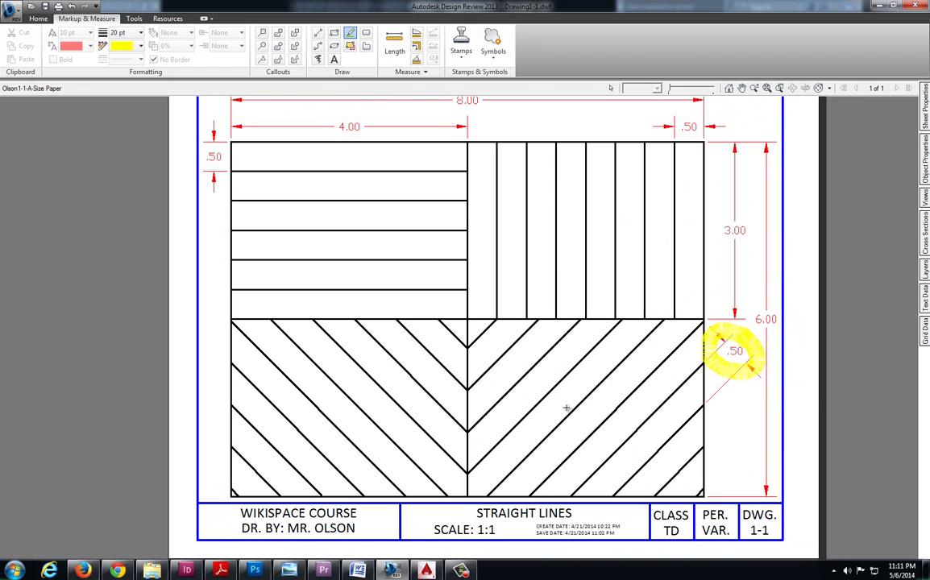
{"action": "mouse_move", "coordinate": [566, 409]}
{"action": "middle_mouse_down"}
{"action": "mouse_move", "coordinate": [541, 452]}
{"action": "mouse_move", "coordinate": [533, 393]}
{"action": "middle_mouse_up"}
{"action": "scroll", "coordinate": [481, 349], "scroll_direction": "up", "scroll_amount": 1}
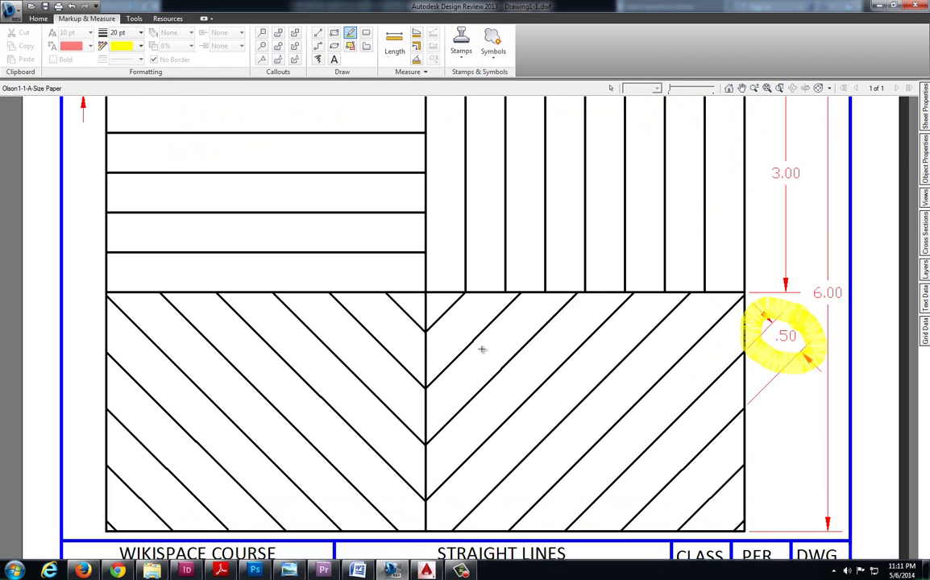
{"action": "scroll", "coordinate": [481, 345], "scroll_direction": "up", "scroll_amount": 1}
{"action": "middle_click_drag", "start_coordinate": [592, 353], "coordinate": [502, 339]}
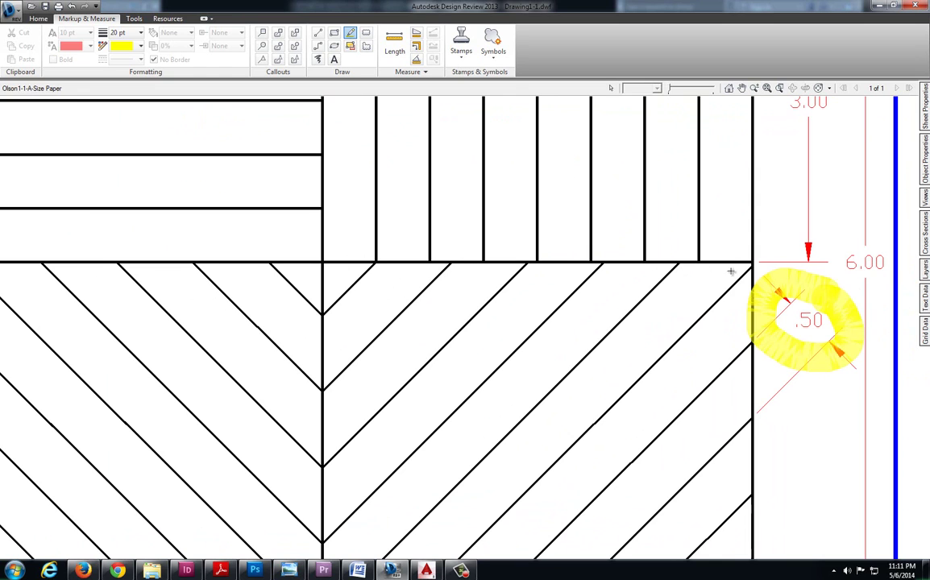
{"action": "scroll", "coordinate": [418, 262], "scroll_direction": "up", "scroll_amount": 8}
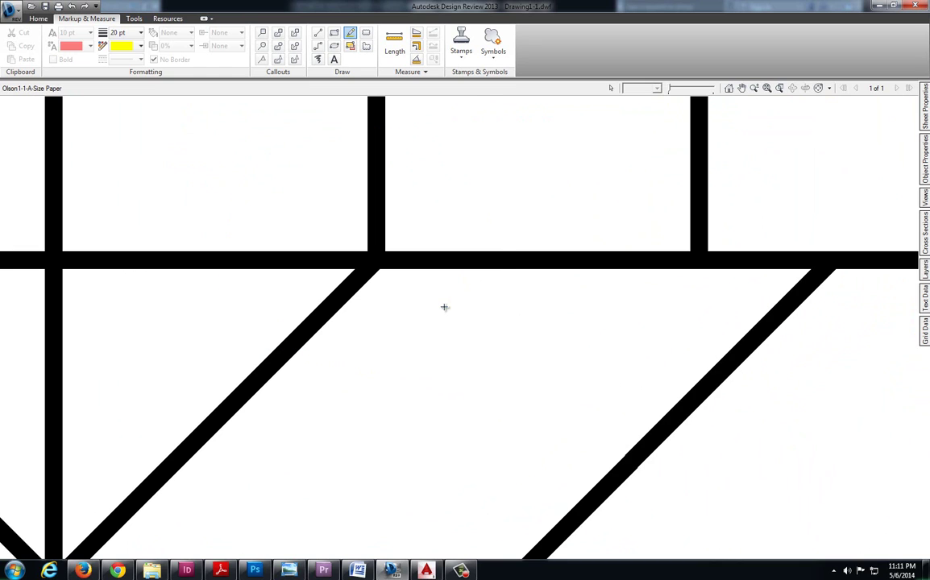
- Draw a red ellipse around where a lower-right diagonal meets a vertical on the centre line
{"action": "left_click", "coordinate": [334, 46]}
{"action": "left_click_drag", "start_coordinate": [300, 157], "coordinate": [456, 358]}
{"action": "scroll", "coordinate": [511, 330], "scroll_direction": "down", "scroll_amount": 5}
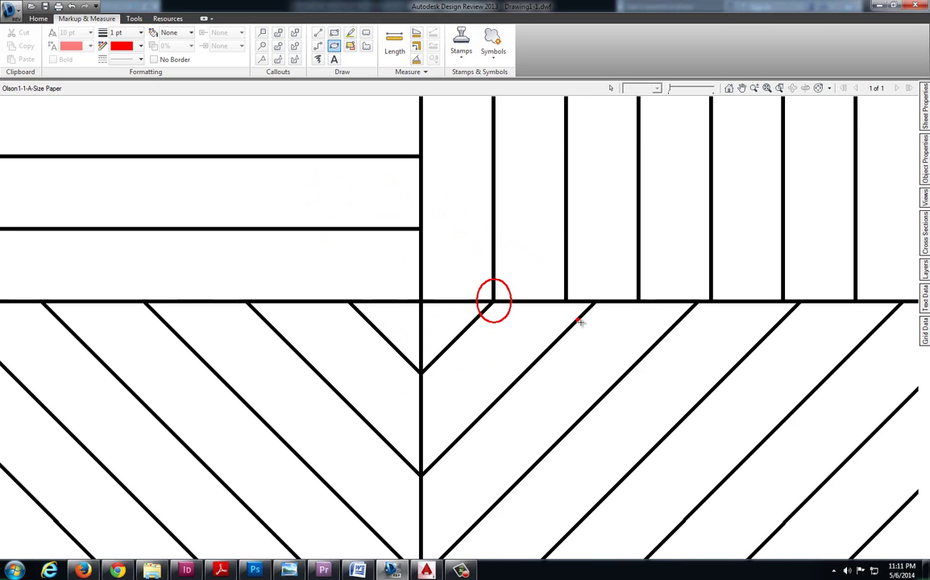
{"action": "scroll", "coordinate": [492, 303], "scroll_direction": "up", "scroll_amount": 2}
{"action": "scroll", "coordinate": [492, 303], "scroll_direction": "up", "scroll_amount": 3}
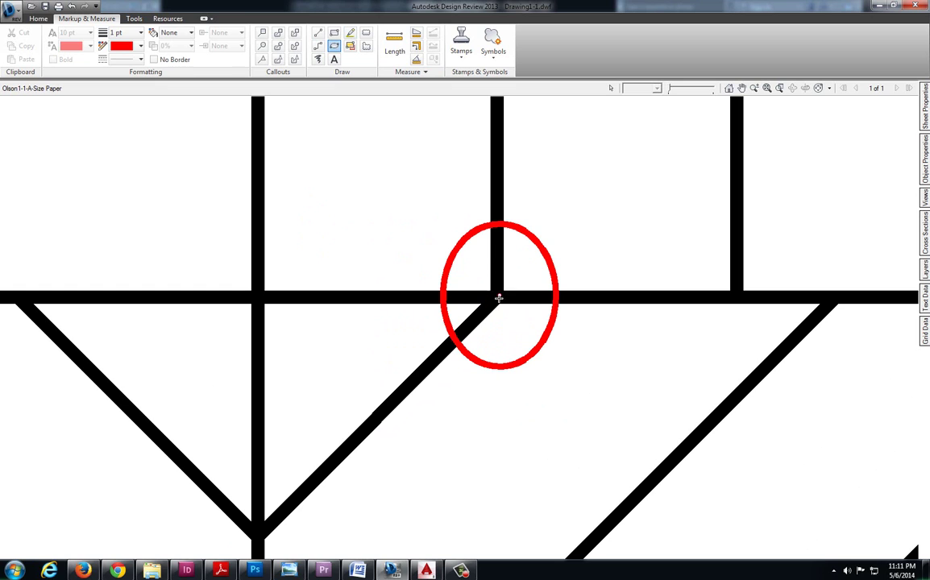
{"action": "middle_click_drag", "start_coordinate": [725, 299], "coordinate": [423, 307]}
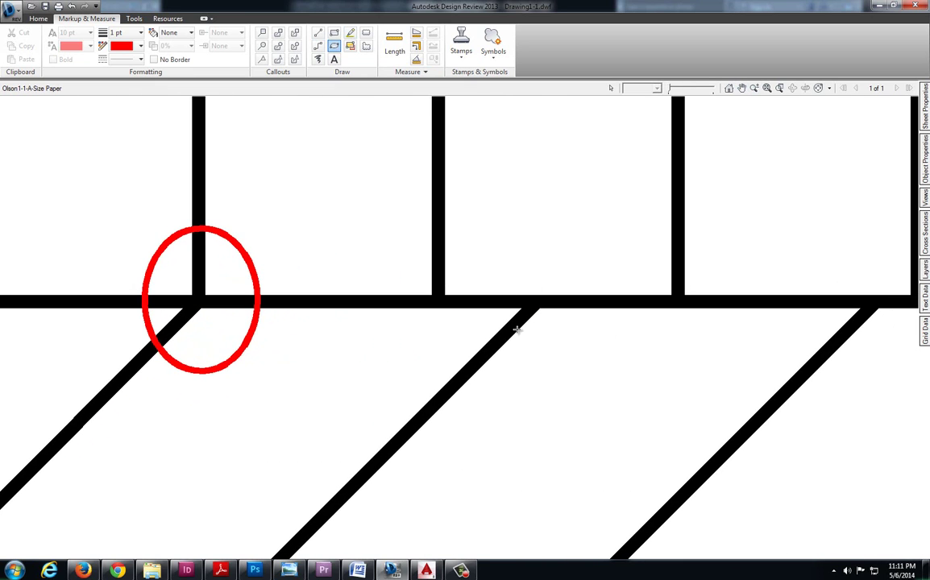
{"action": "middle_click_drag", "start_coordinate": [659, 290], "coordinate": [415, 291]}
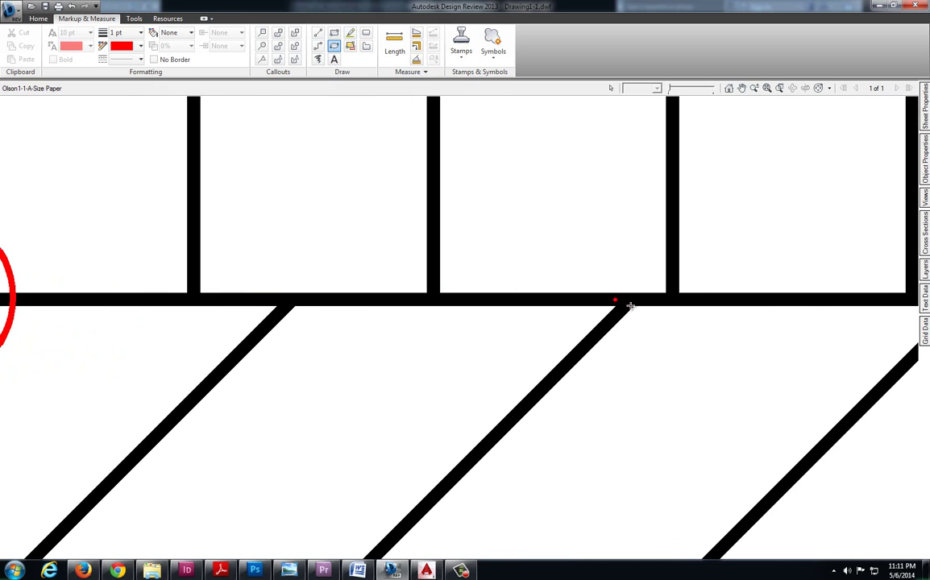
{"action": "scroll", "coordinate": [630, 306], "scroll_direction": "down", "scroll_amount": 4}
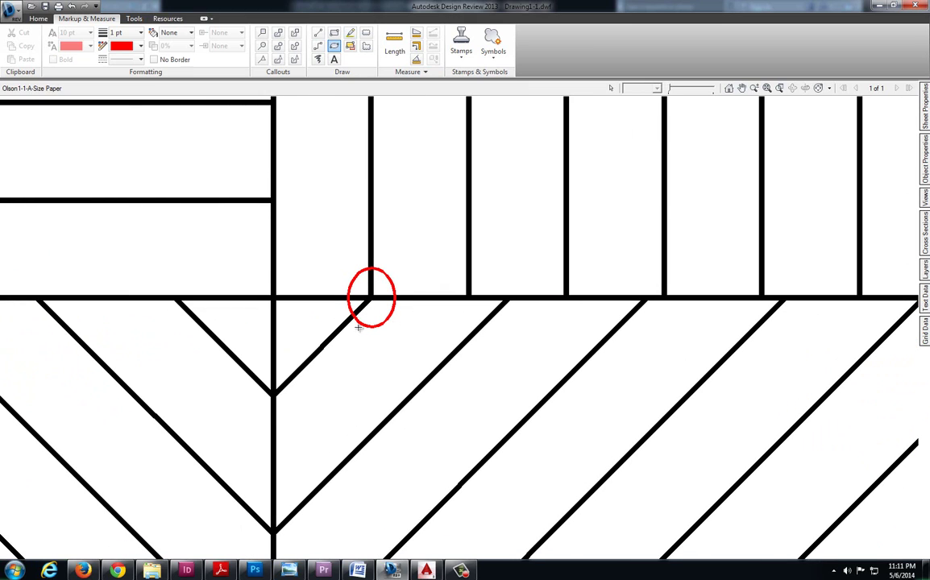
{"action": "scroll", "coordinate": [366, 300], "scroll_direction": "up", "scroll_amount": 2}
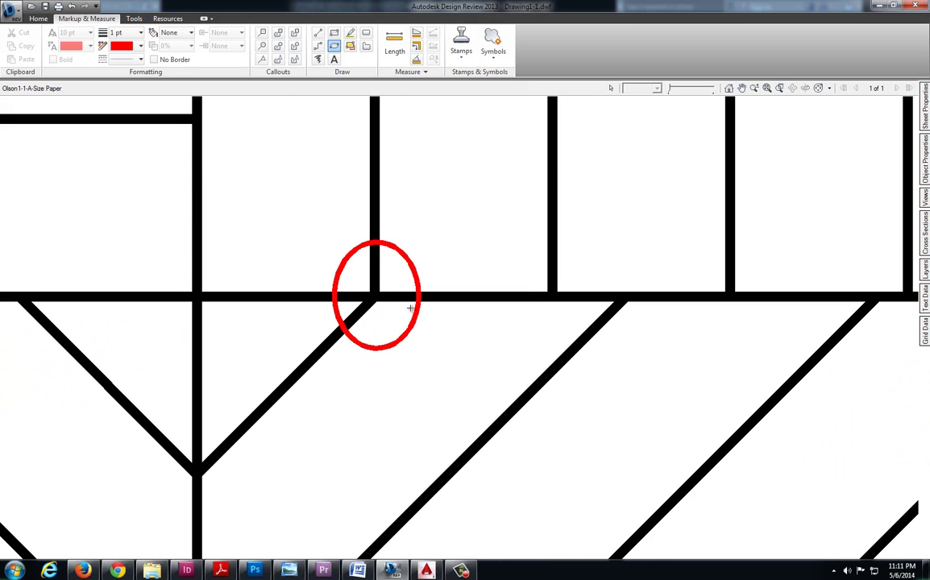
{"action": "key", "text": "Escape"}
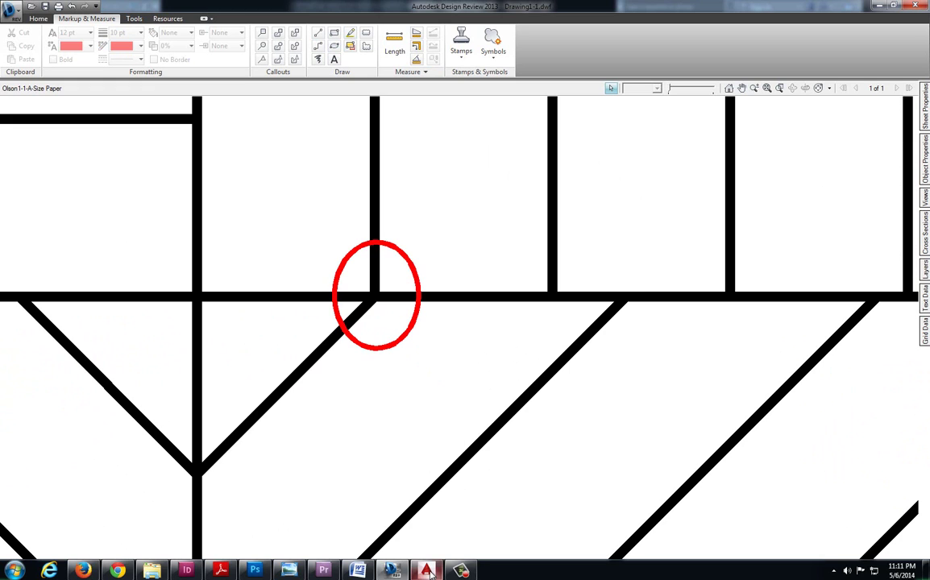
- Back in AutoCAD, start a line at the first stripe's intersection with the lower-right quadrant's top edge
{"action": "key", "text": "alt+Tab"}
{"action": "middle_click_drag", "start_coordinate": [546, 338], "coordinate": [504, 307]}
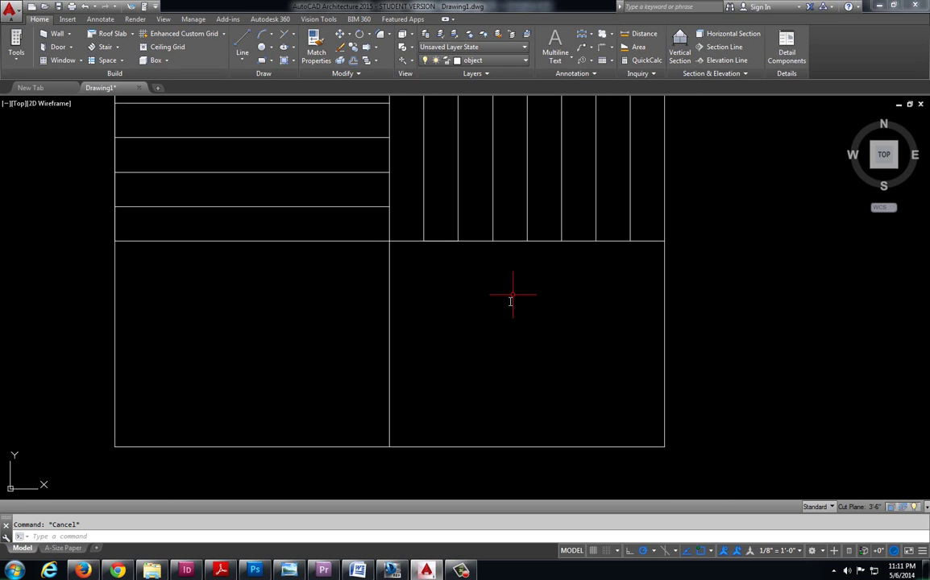
{"action": "scroll", "coordinate": [471, 314], "scroll_direction": "up", "scroll_amount": 2}
{"action": "middle_click_drag", "start_coordinate": [471, 342], "coordinate": [468, 286]}
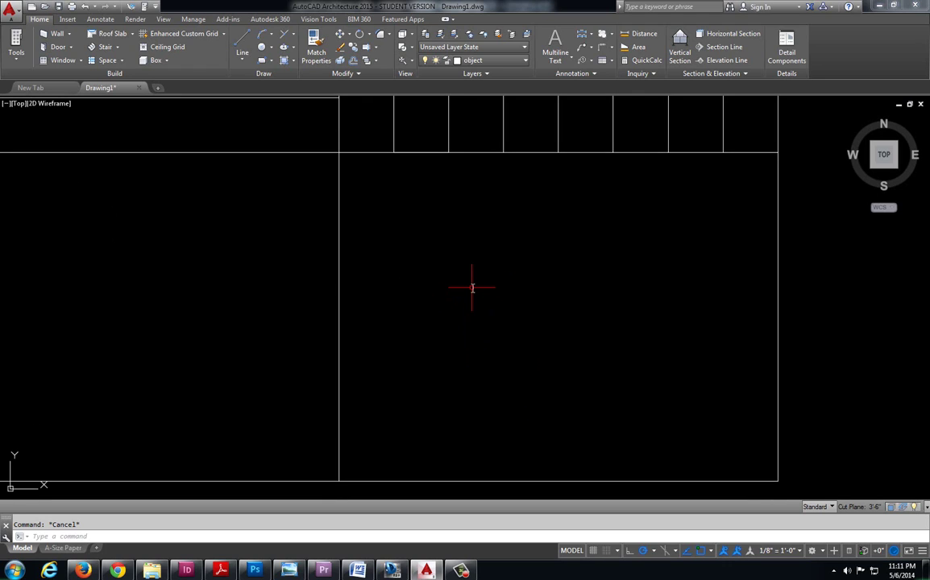
{"action": "left_click", "coordinate": [241, 47]}
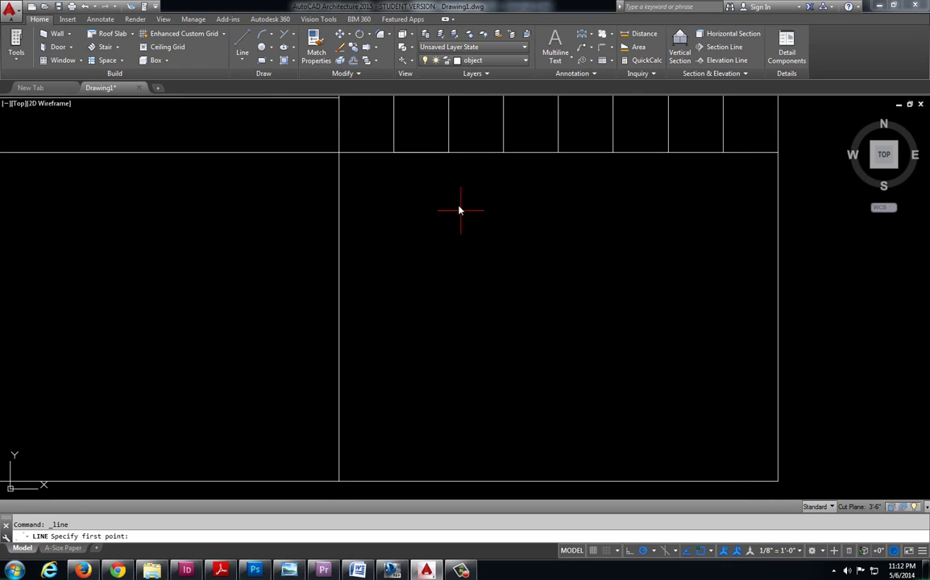
{"action": "left_click", "coordinate": [393, 153]}
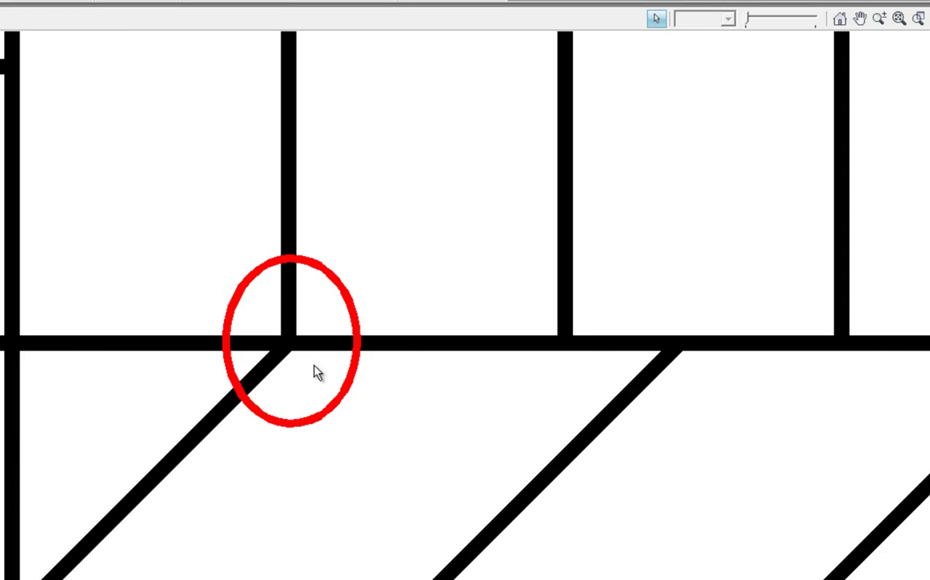
{"action": "scroll", "coordinate": [402, 356], "scroll_direction": "down", "scroll_amount": 2}
{"action": "scroll", "coordinate": [365, 417], "scroll_direction": "down", "scroll_amount": 4}
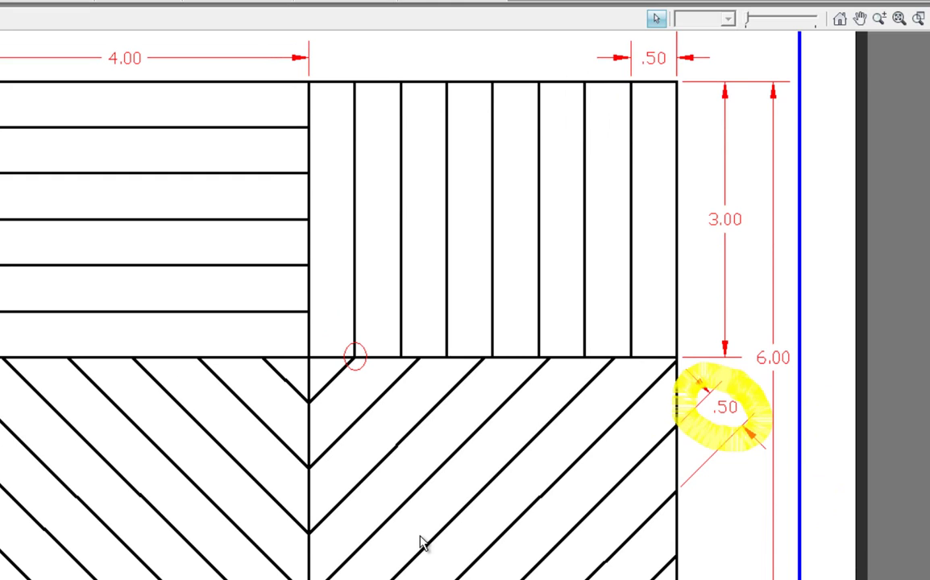
{"action": "key", "text": "alt+Tab"}
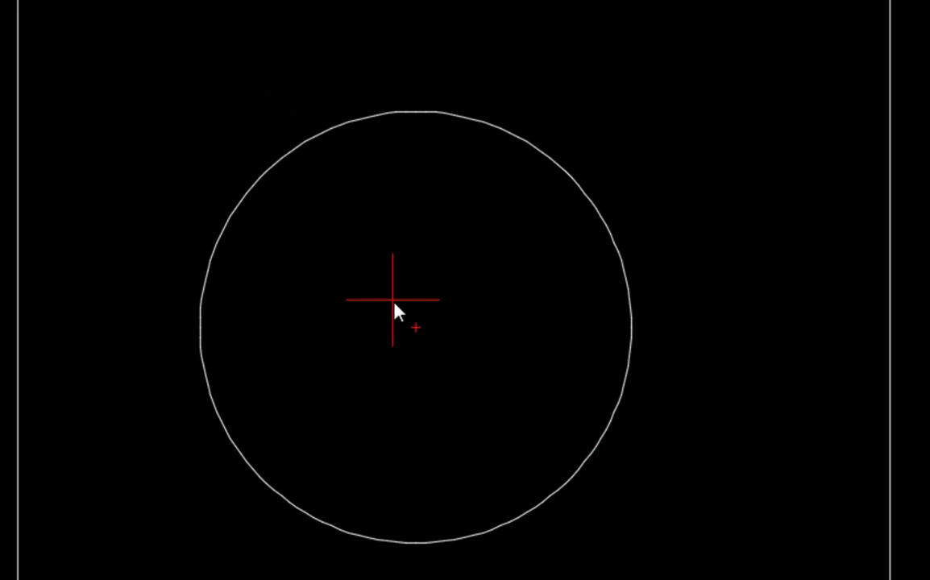
- Start the 135° diagonal line at the centre of the small circle
{"action": "left_click", "coordinate": [416, 327]}
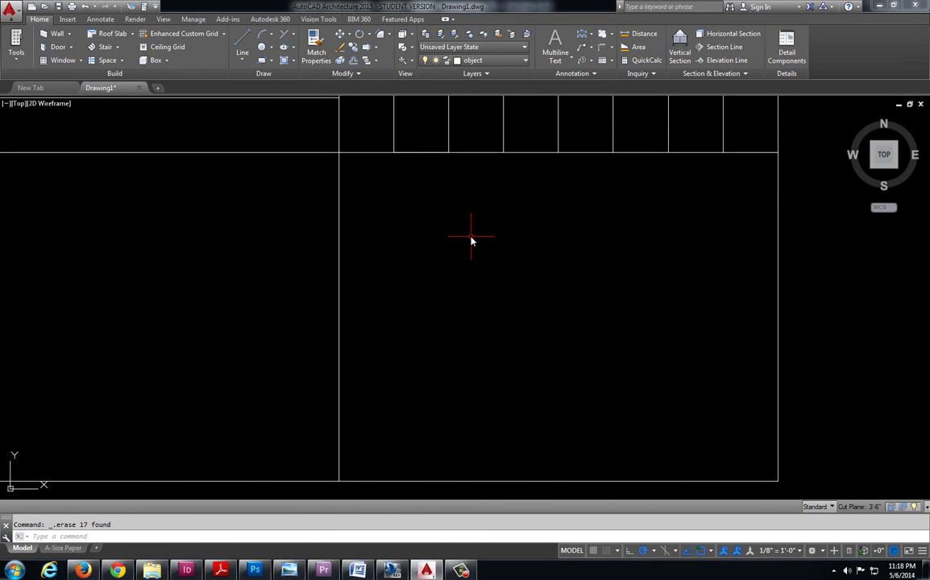
- Start a line at the first stripe's bottom corner for the 135° diagonal
{"action": "left_click", "coordinate": [242, 45]}
{"action": "left_click", "coordinate": [393, 152]}
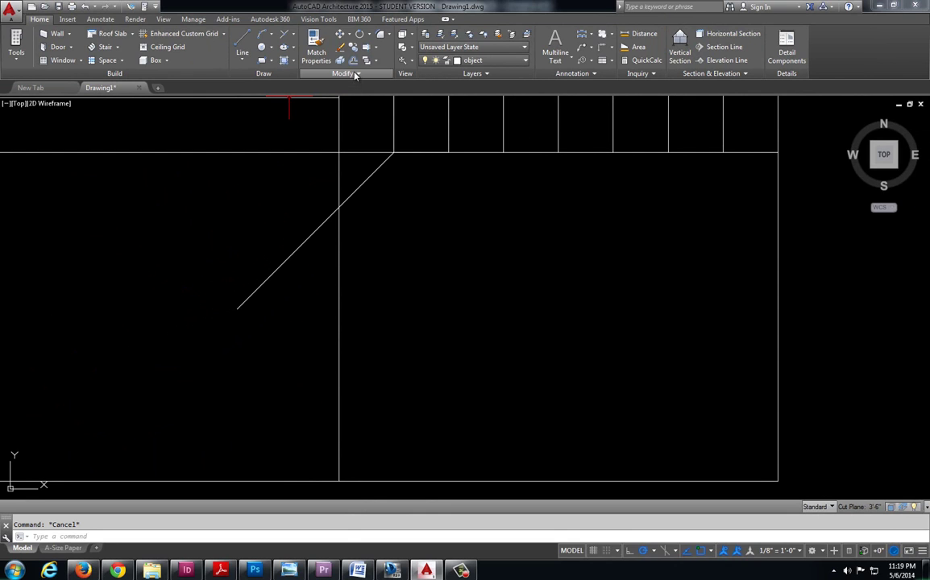
- Trim the diagonal left of the vertical centre line, then select the remaining short diagonal
{"action": "left_click", "coordinate": [355, 73]}
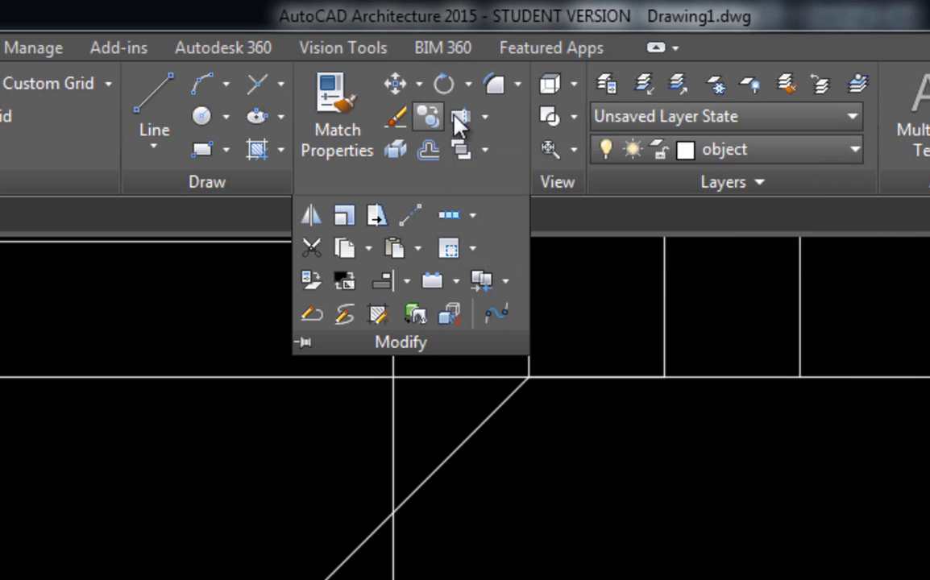
{"action": "left_click", "coordinate": [486, 119]}
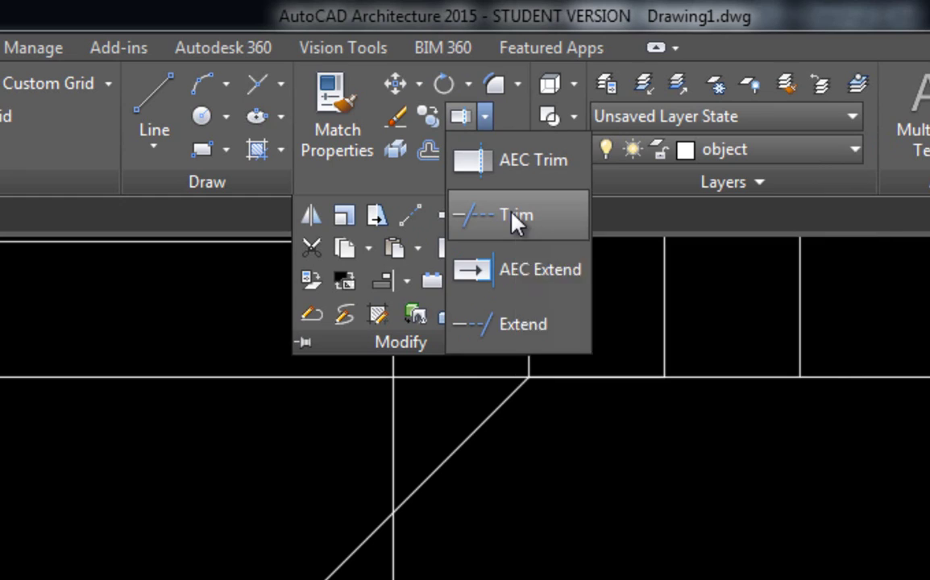
{"action": "left_click", "coordinate": [511, 212]}
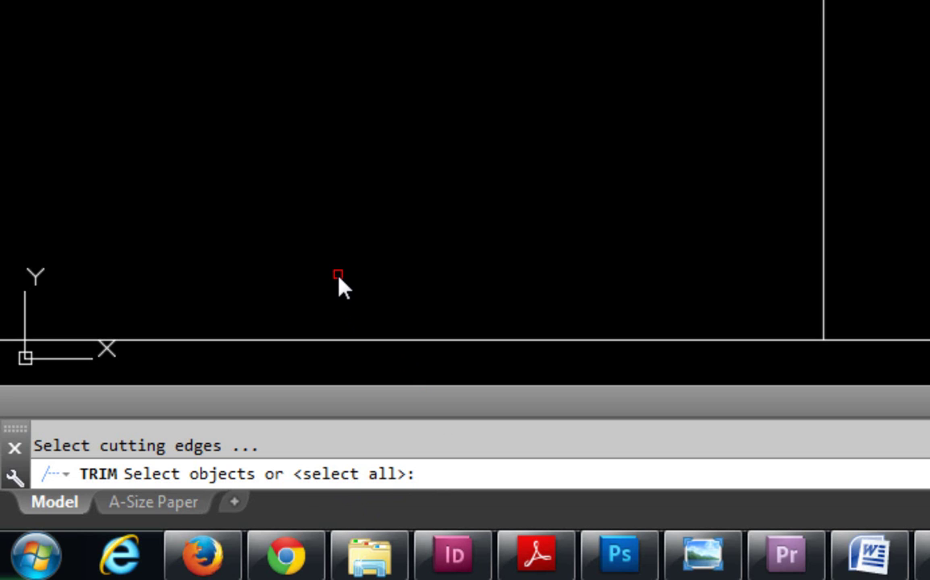
{"action": "key", "text": "Return"}
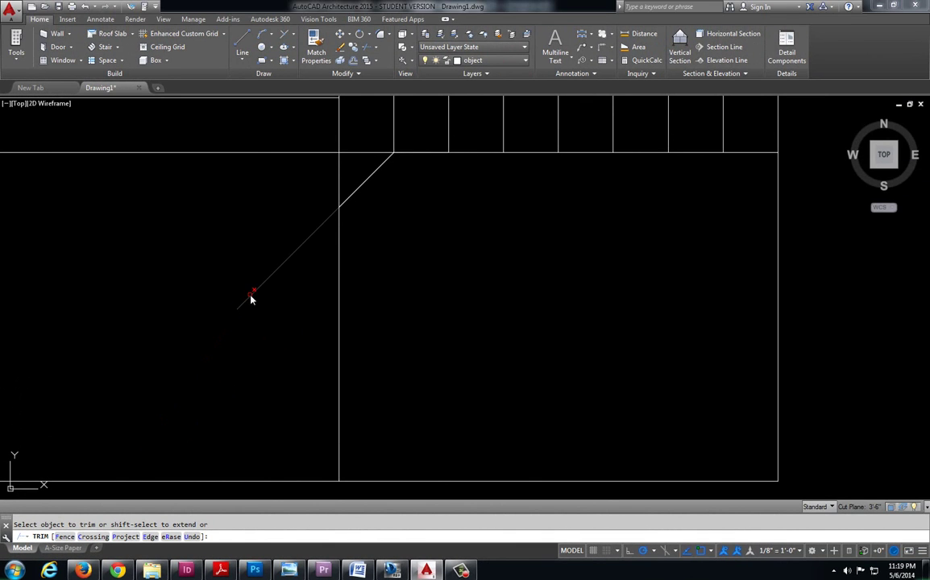
{"action": "left_click", "coordinate": [252, 295]}
{"action": "key", "text": "Escape"}
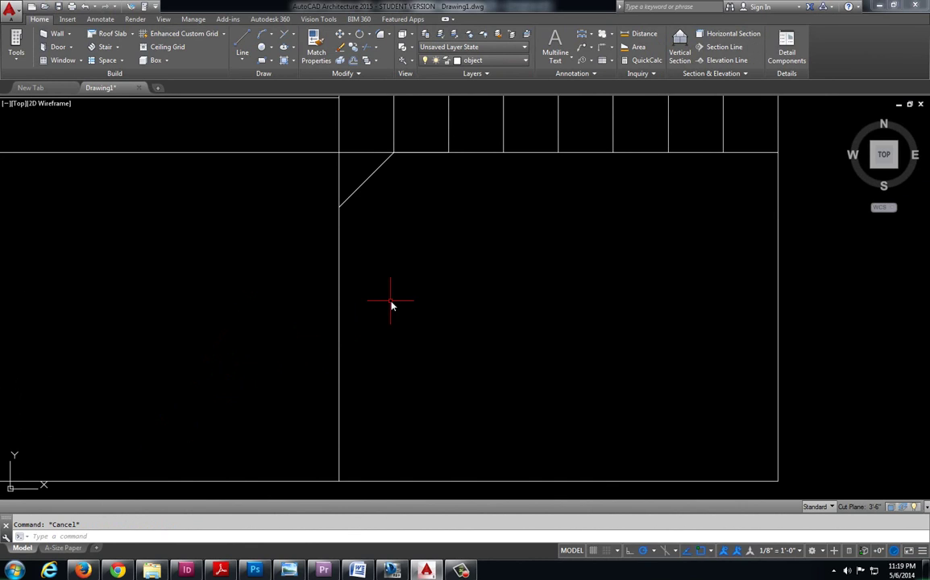
{"action": "scroll", "coordinate": [471, 251], "scroll_direction": "down", "scroll_amount": 2}
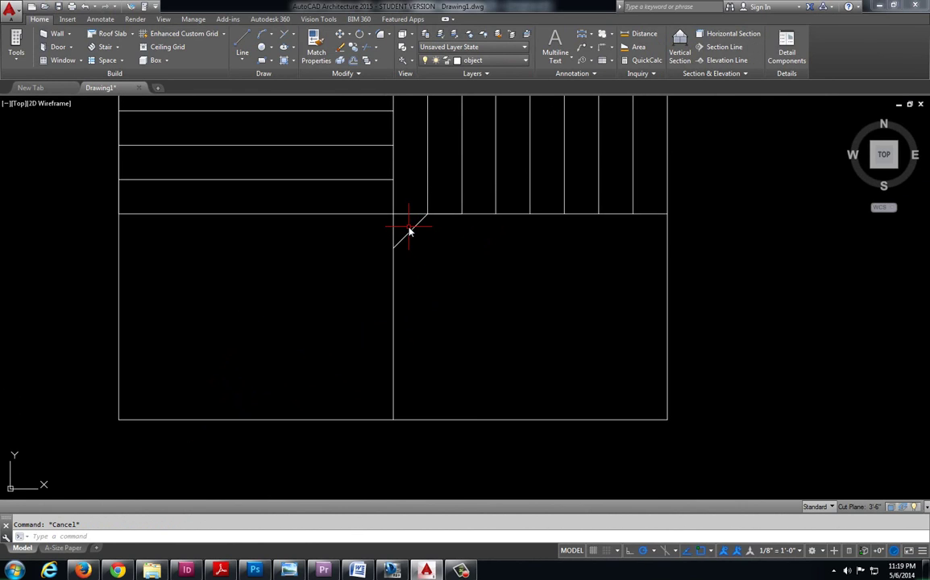
{"action": "left_click", "coordinate": [409, 231]}
{"action": "mouse_move", "coordinate": [393, 572]}
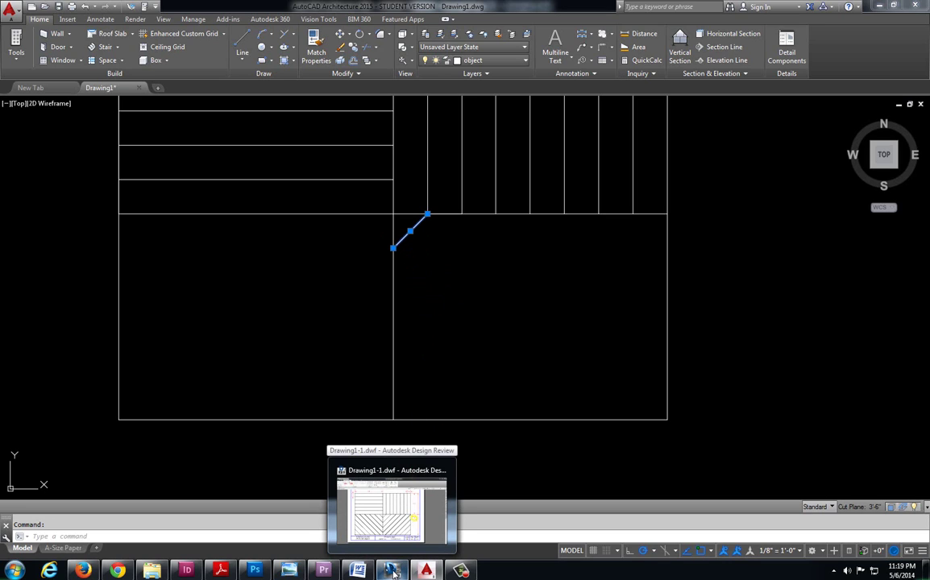
{"action": "left_click", "coordinate": [393, 572]}
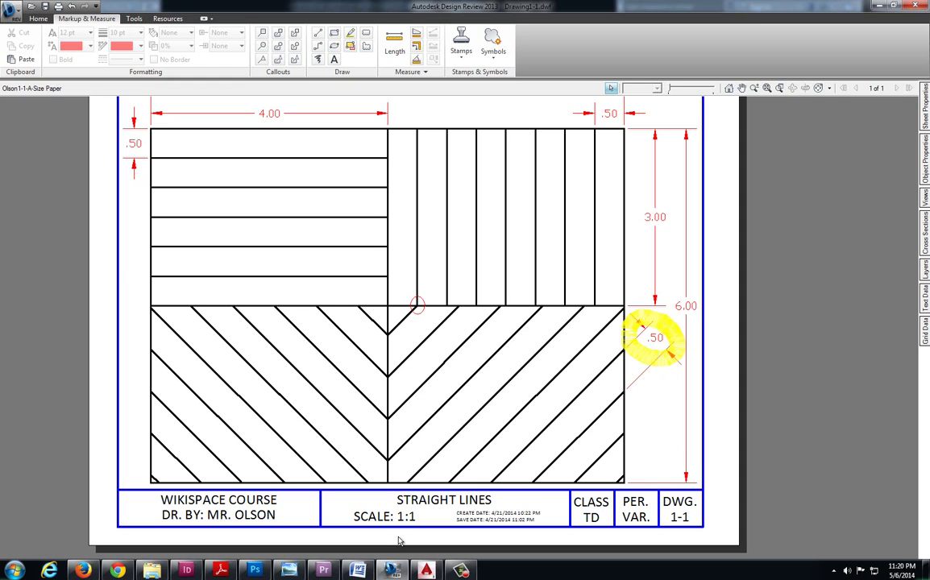
{"action": "left_click", "coordinate": [426, 570]}
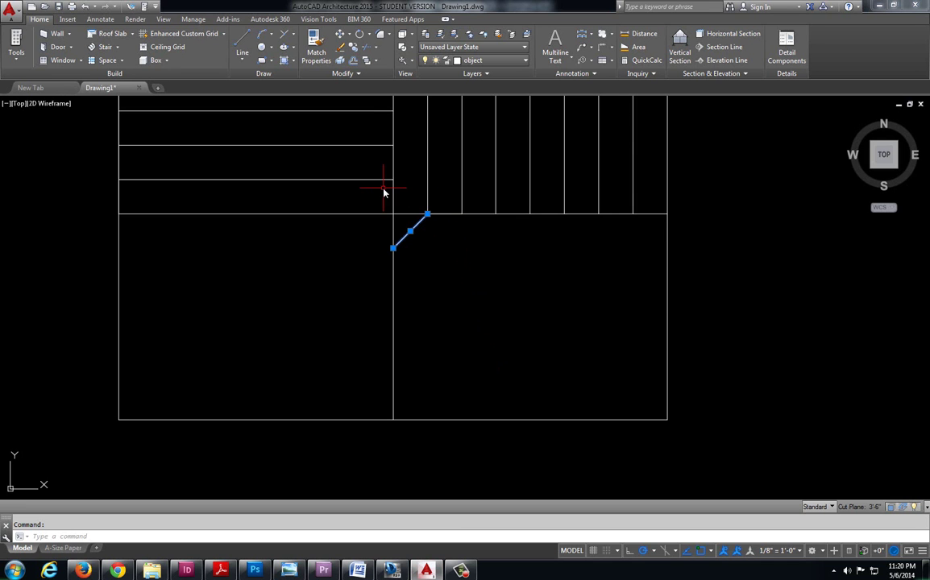
- Offset the short diagonal 1/2" nine times, stepping down-right across the lower-right quadrant
{"action": "type", "text": "o"}
{"action": "key", "text": "Return"}
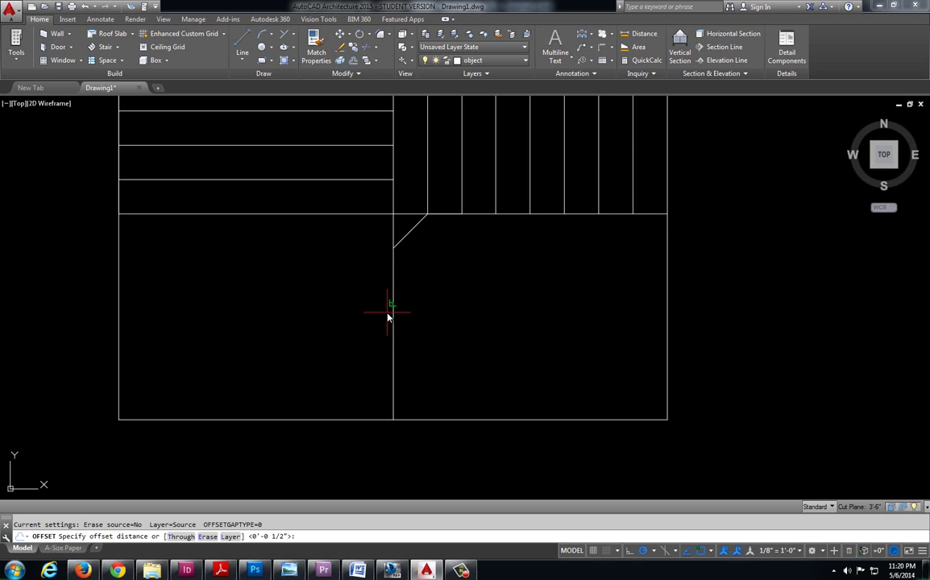
{"action": "key", "text": "Return"}
{"action": "left_click", "coordinate": [410, 231]}
{"action": "left_click", "coordinate": [440, 256]}
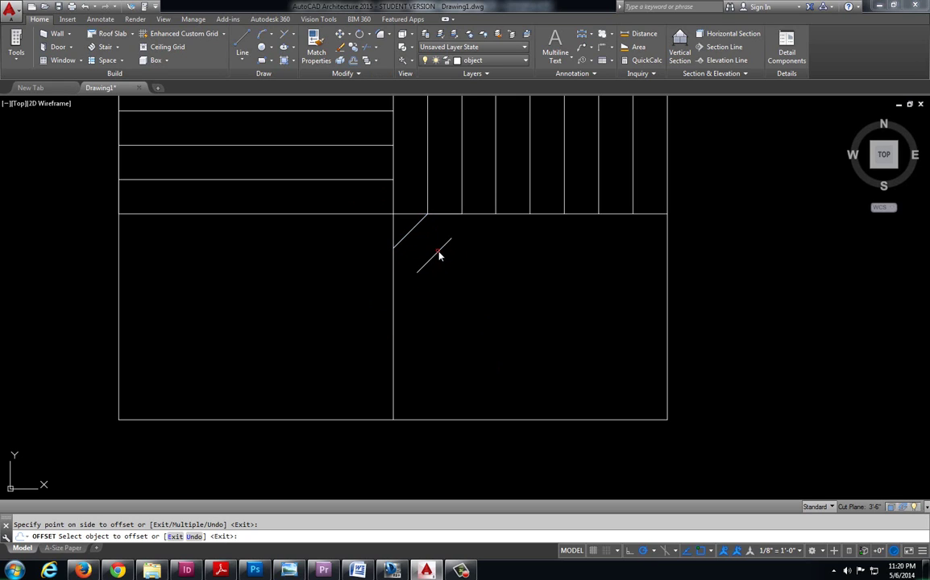
{"action": "left_click", "coordinate": [436, 253]}
{"action": "left_click", "coordinate": [465, 278]}
{"action": "left_click", "coordinate": [468, 269]}
{"action": "left_click", "coordinate": [486, 299]}
{"action": "left_click", "coordinate": [487, 298]}
{"action": "left_click", "coordinate": [511, 315]}
{"action": "left_click", "coordinate": [511, 322]}
{"action": "left_click", "coordinate": [536, 346]}
{"action": "left_click", "coordinate": [536, 347]}
{"action": "left_click", "coordinate": [560, 369]}
{"action": "left_click", "coordinate": [562, 369]}
{"action": "left_click", "coordinate": [589, 395]}
{"action": "left_click", "coordinate": [589, 395]}
{"action": "left_click", "coordinate": [615, 417]}
{"action": "left_click", "coordinate": [616, 417]}
{"action": "left_click", "coordinate": [636, 436]}
{"action": "key", "text": "Escape"}
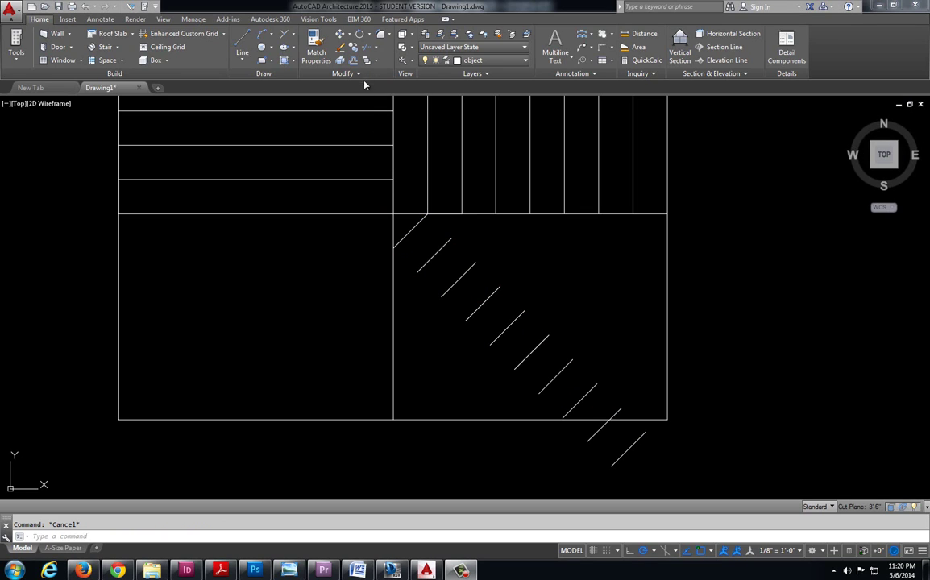
- Extend the lower-right diagonals to the quadrant's left and bottom edges
{"action": "left_click", "coordinate": [374, 47]}
{"action": "left_click", "coordinate": [391, 130]}
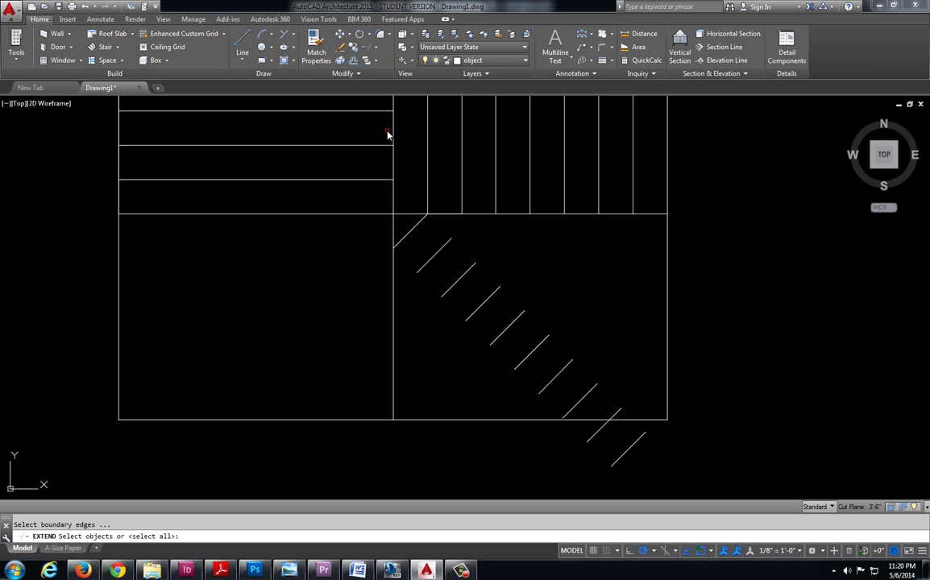
{"action": "key", "text": "Return"}
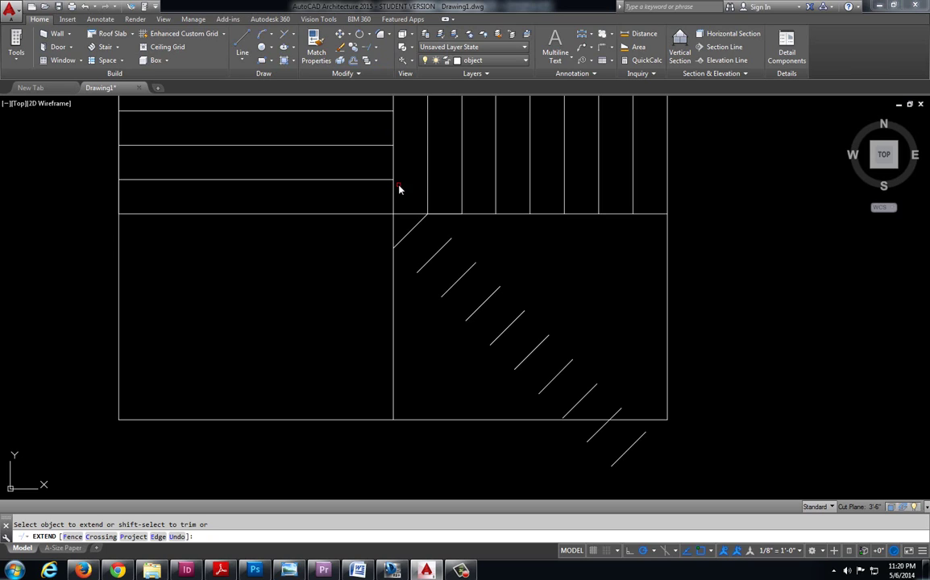
{"action": "left_click", "coordinate": [420, 276]}
{"action": "left_click", "coordinate": [448, 296]}
{"action": "left_click", "coordinate": [471, 319]}
{"action": "left_click", "coordinate": [495, 345]}
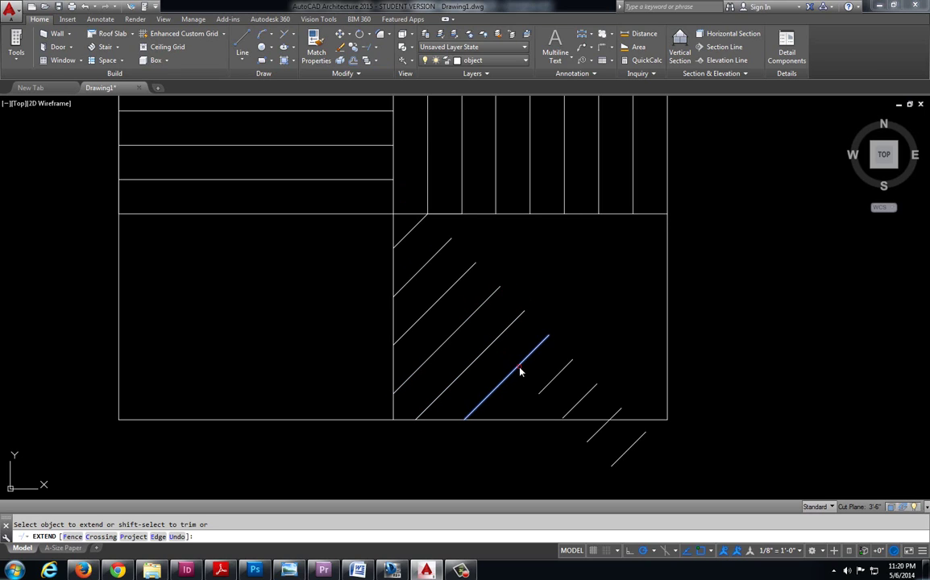
{"action": "left_click", "coordinate": [517, 370]}
{"action": "left_click", "coordinate": [540, 393]}
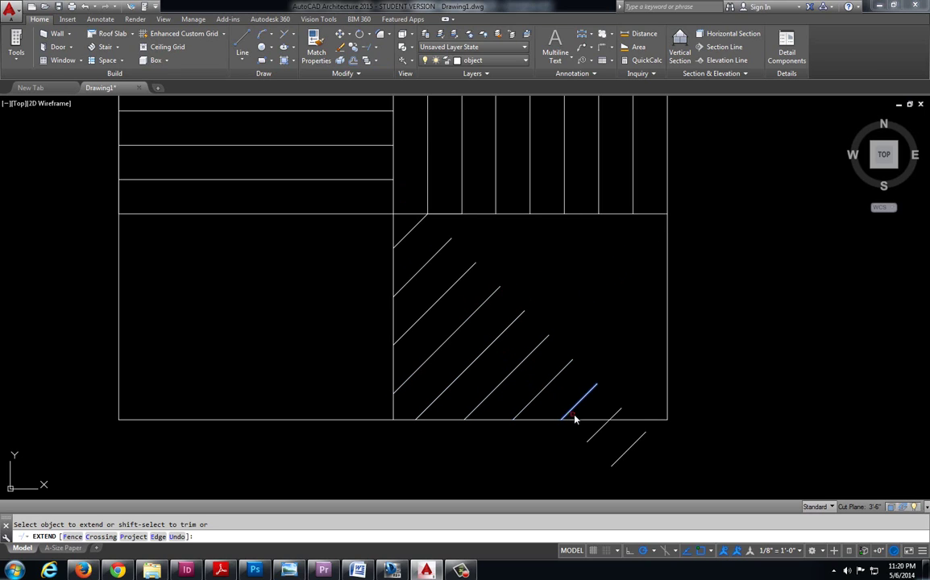
- Extend the remaining diagonals up to the rectangle's right edge and the quadrant's top edge
{"action": "left_click", "coordinate": [619, 413]}
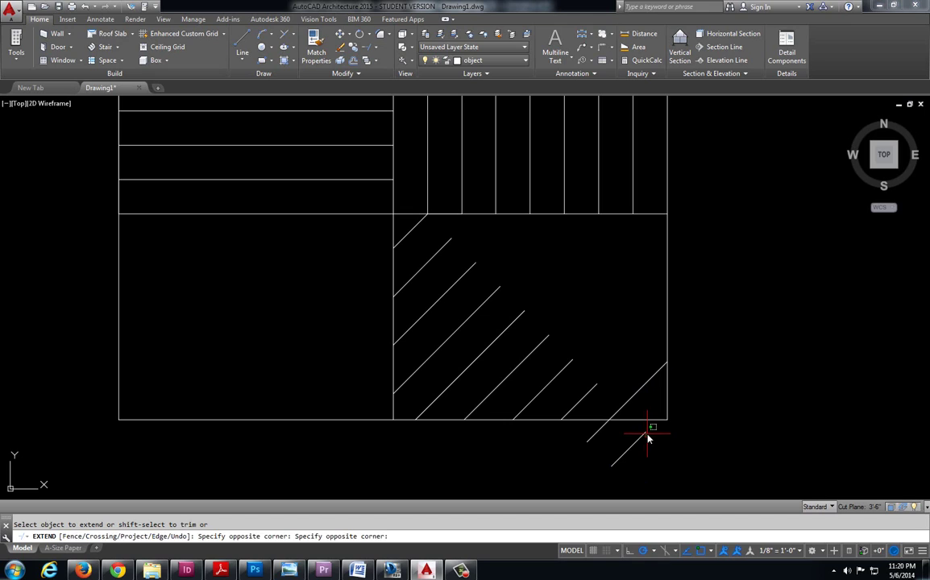
{"action": "left_click", "coordinate": [650, 429]}
{"action": "left_click", "coordinate": [593, 387]}
{"action": "left_click", "coordinate": [566, 368]}
{"action": "left_click", "coordinate": [542, 343]}
{"action": "left_click", "coordinate": [521, 316]}
{"action": "left_click", "coordinate": [493, 293]}
{"action": "left_click", "coordinate": [470, 268]}
{"action": "left_click", "coordinate": [448, 244]}
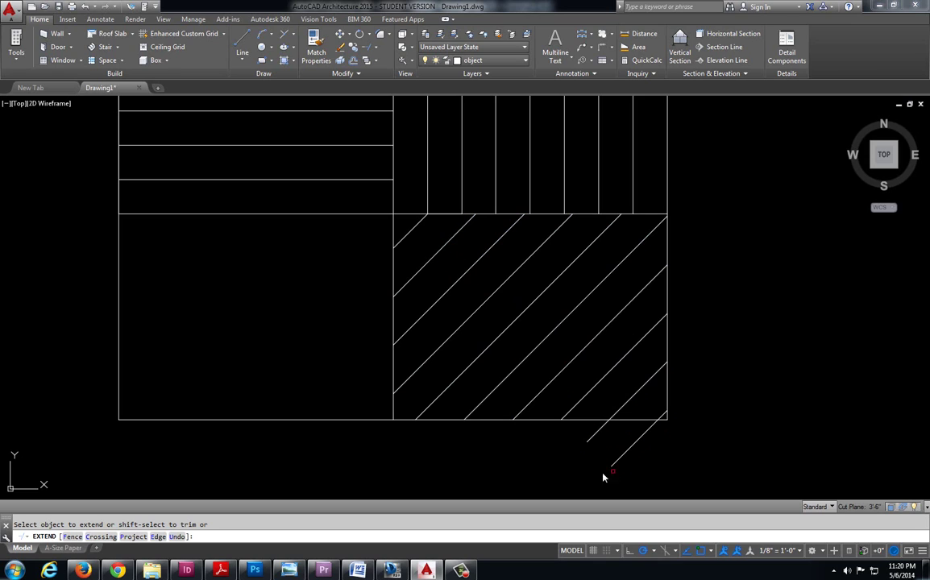
{"action": "left_click", "coordinate": [379, 50]}
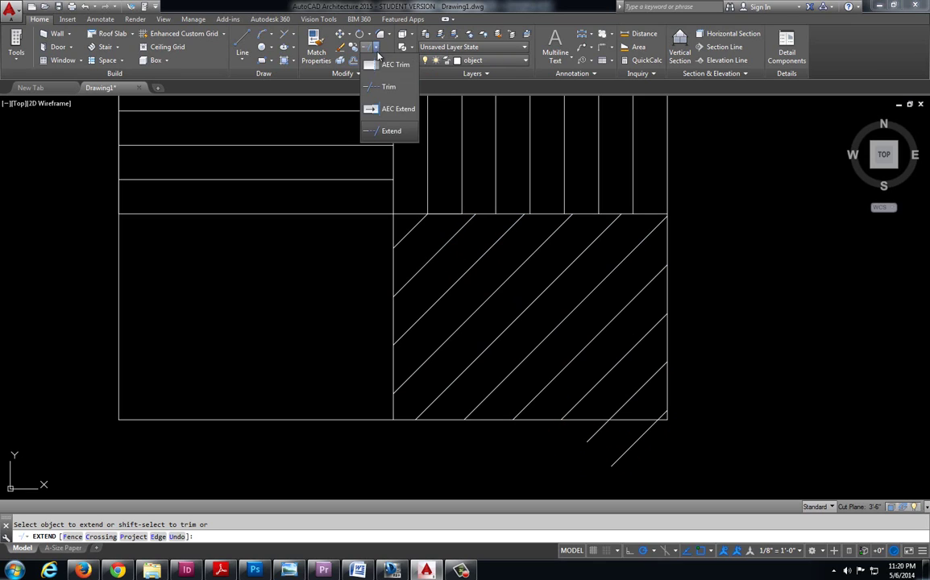
- Trim off the diagonal stub protruding below the rectangle's bottom-right corner
{"action": "left_click", "coordinate": [366, 91]}
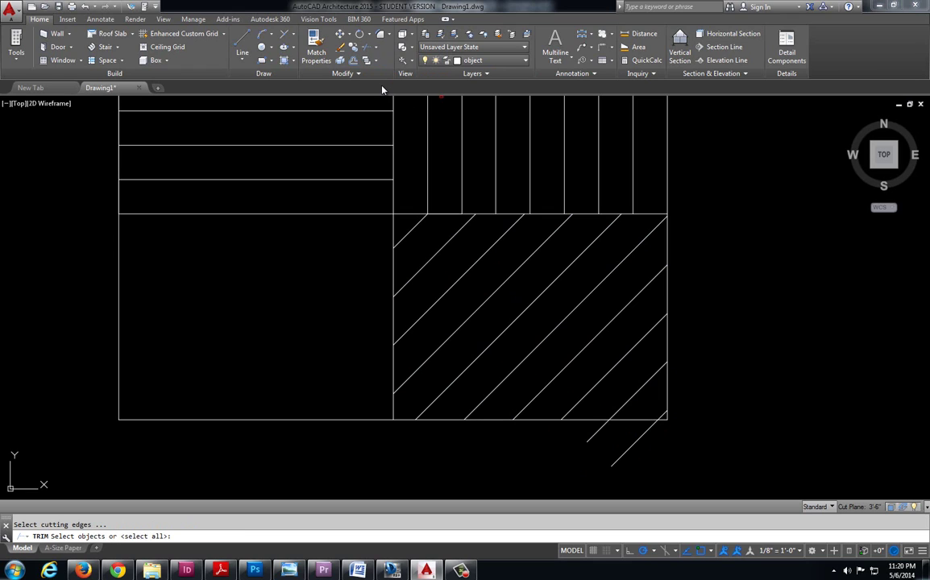
{"action": "key", "text": "Return"}
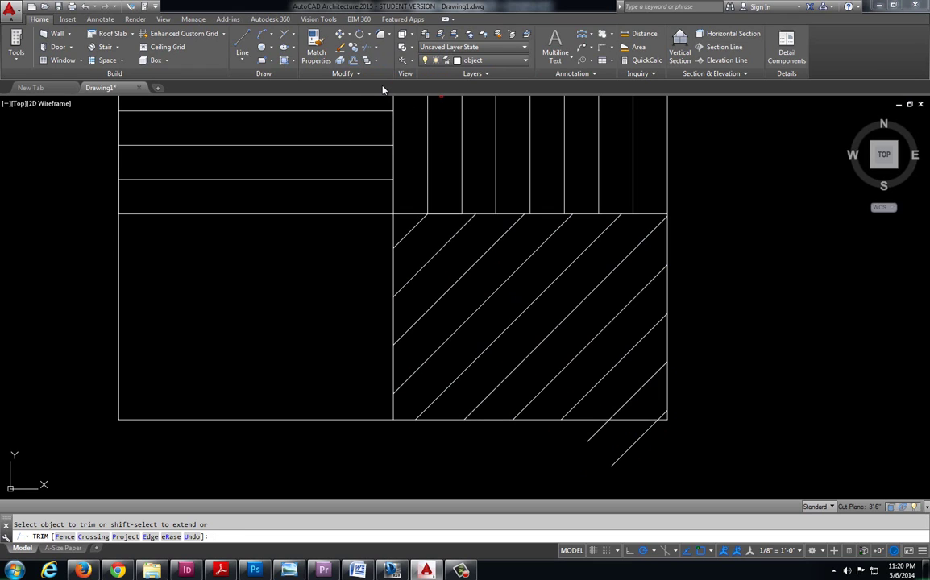
{"action": "left_click", "coordinate": [618, 458]}
{"action": "left_click", "coordinate": [242, 41]}
- Draw trial diagonals up-left from the centre divider, then compare against the reference drawing
{"action": "left_click", "coordinate": [392, 246]}
{"action": "left_click", "coordinate": [358, 214]}
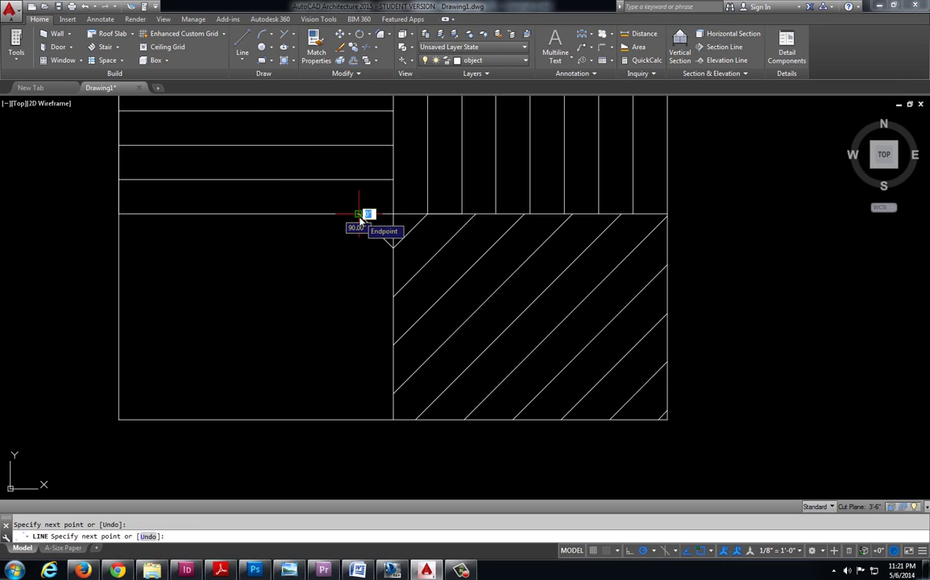
{"action": "left_click", "coordinate": [240, 42]}
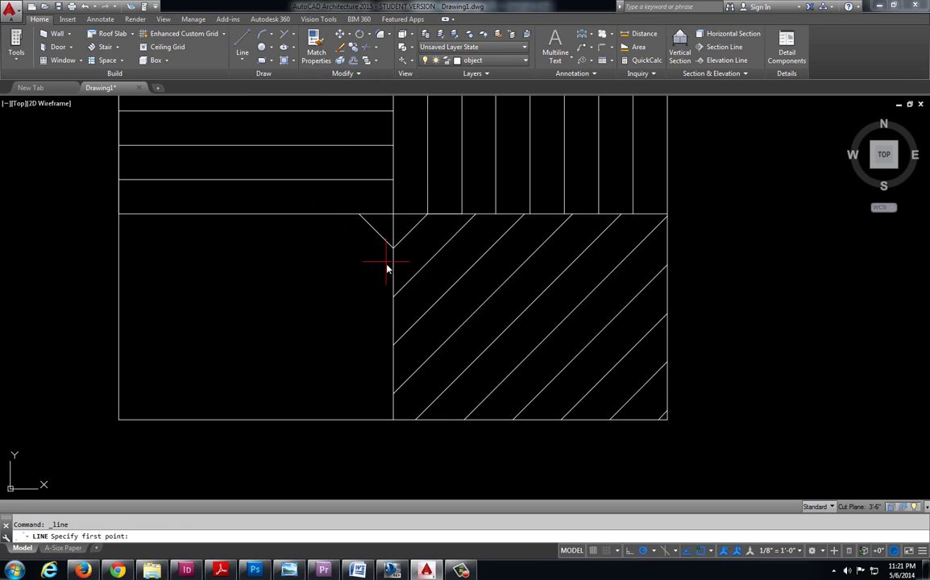
{"action": "left_click", "coordinate": [392, 297]}
{"action": "left_click", "coordinate": [311, 214]}
{"action": "key", "text": "Escape"}
{"action": "key", "text": "alt+Tab"}
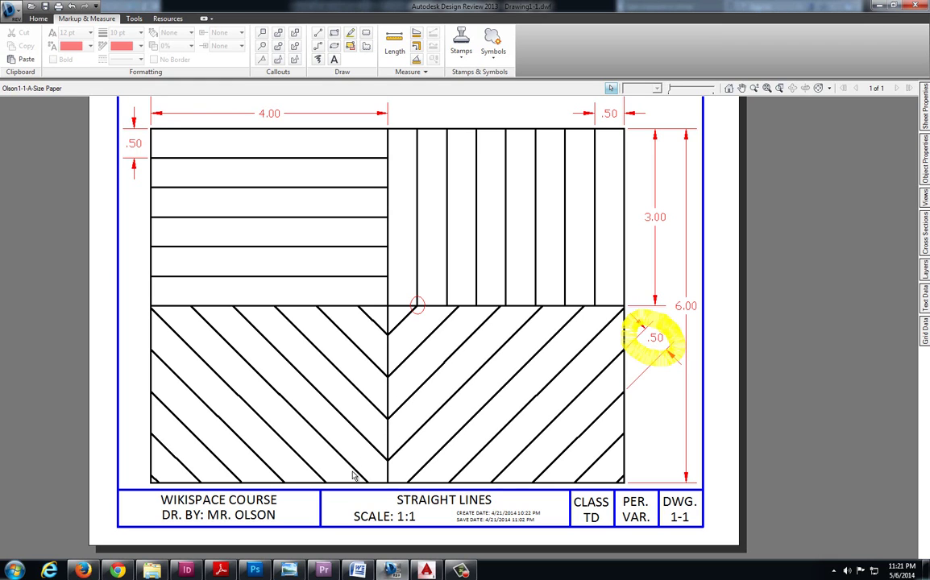
{"action": "key", "text": "alt+Tab"}
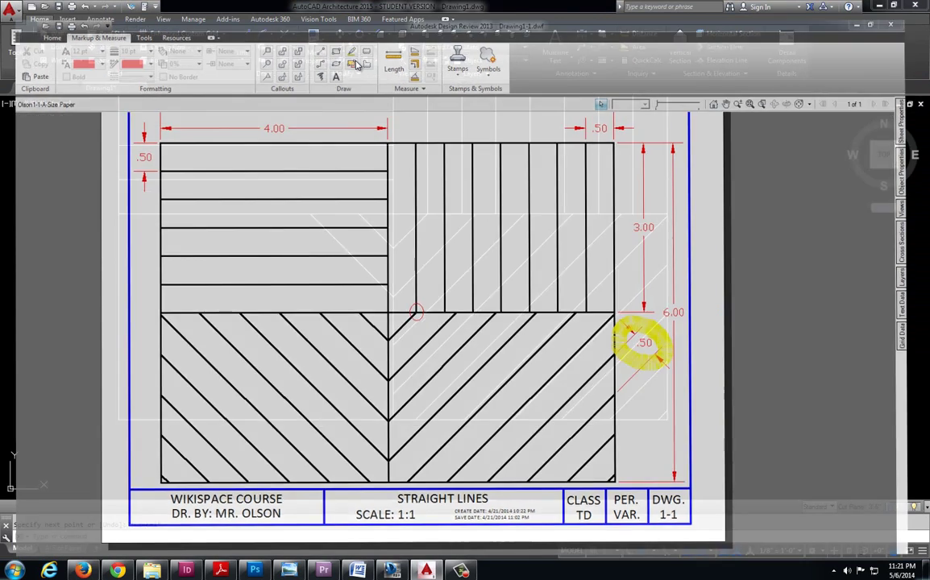
- Draw a long 45° diagonal from the centre divider's lower point up-left to the quadrant's top edge
{"action": "left_click", "coordinate": [250, 42]}
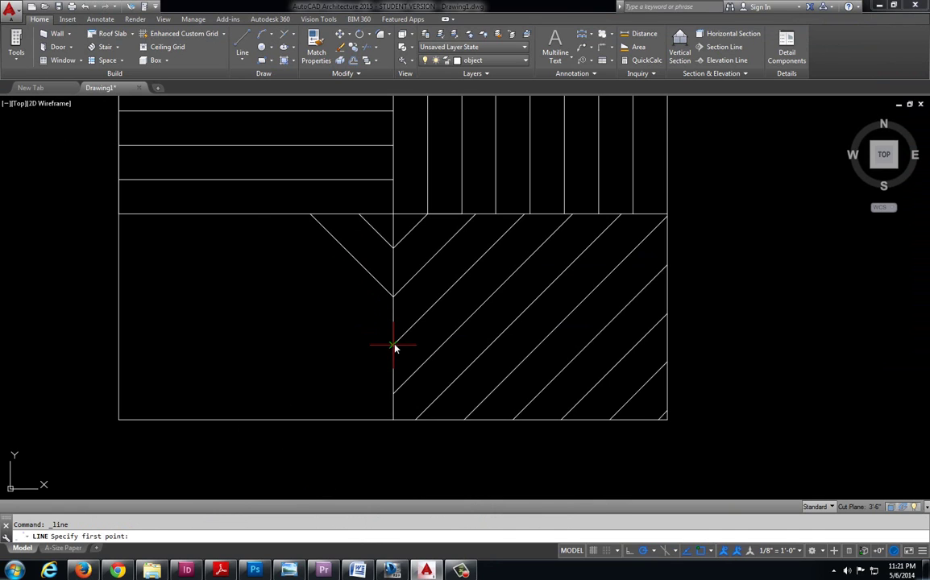
{"action": "left_click", "coordinate": [393, 345]}
{"action": "left_click", "coordinate": [261, 214]}
{"action": "key", "text": "Escape"}
{"action": "left_click", "coordinate": [241, 42]}
{"action": "left_click", "coordinate": [392, 393]}
{"action": "left_click", "coordinate": [212, 216]}
{"action": "key", "text": "Escape"}
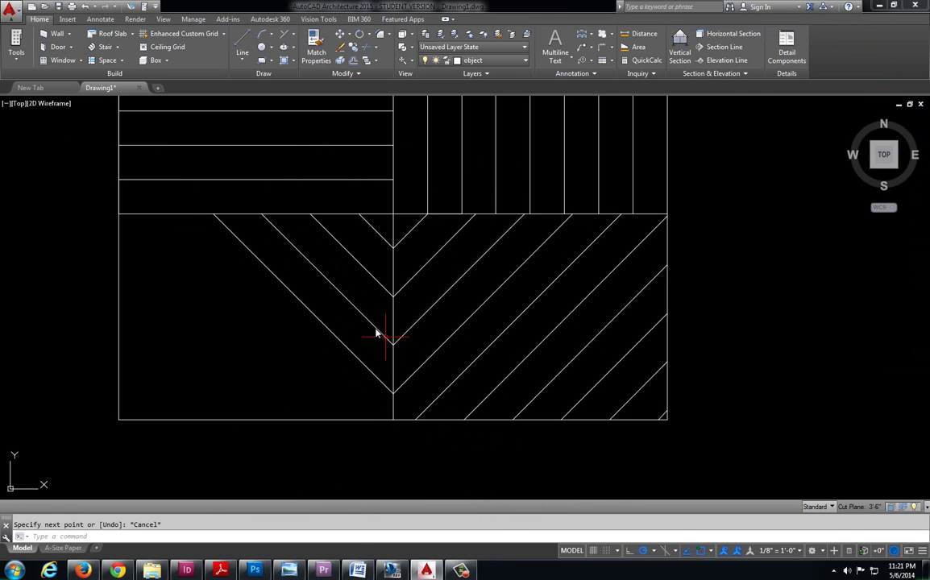
- Offset the lower-left diagonal six times to the left at .5 spacing
{"action": "left_click", "coordinate": [352, 60]}
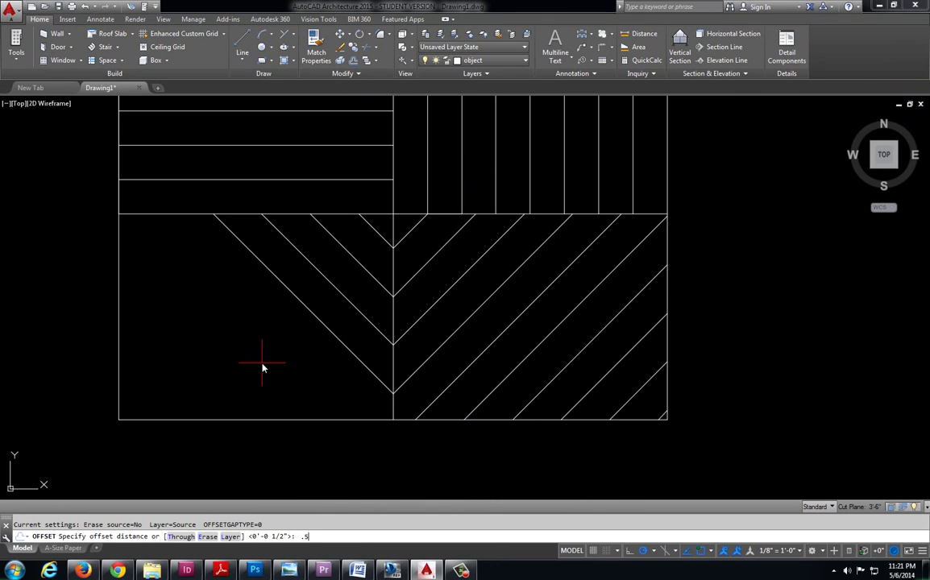
{"action": "type", "text": ".5"}
{"action": "key", "text": "Return"}
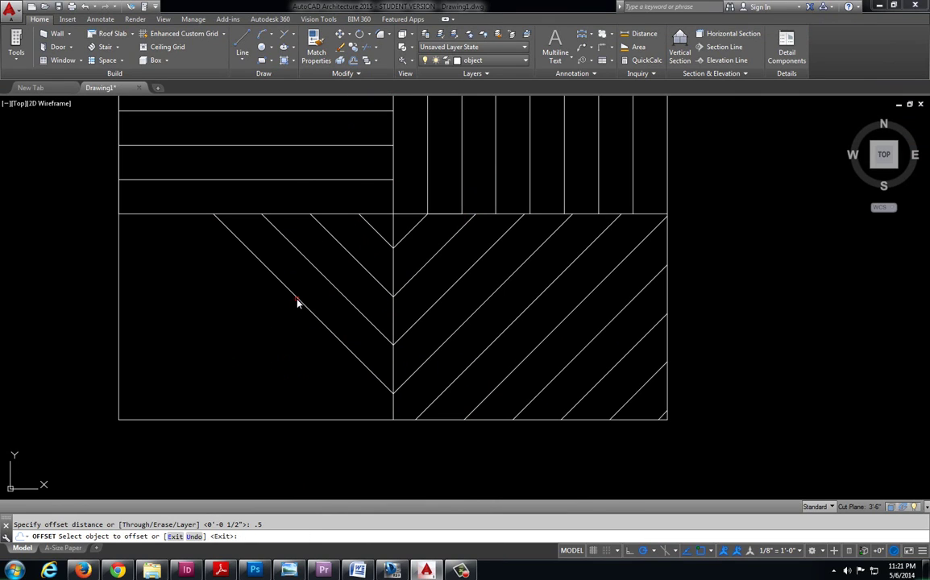
{"action": "left_click", "coordinate": [296, 303]}
{"action": "left_click", "coordinate": [262, 328]}
{"action": "left_click", "coordinate": [267, 315]}
{"action": "left_click", "coordinate": [239, 345]}
{"action": "left_click", "coordinate": [234, 331]}
{"action": "left_click", "coordinate": [214, 363]}
{"action": "left_click", "coordinate": [209, 357]}
{"action": "left_click", "coordinate": [192, 381]}
{"action": "left_click", "coordinate": [191, 384]}
{"action": "left_click", "coordinate": [165, 403]}
{"action": "left_click", "coordinate": [162, 405]}
{"action": "left_click", "coordinate": [129, 431]}
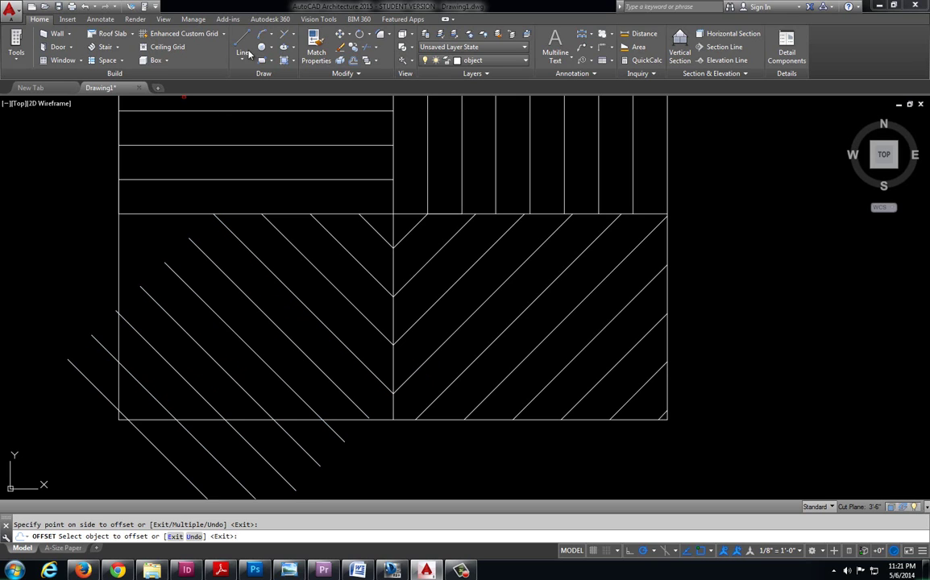
{"action": "key", "text": "Escape"}
- Start Trim with all lines as cutting edges
{"action": "left_click", "coordinate": [375, 46]}
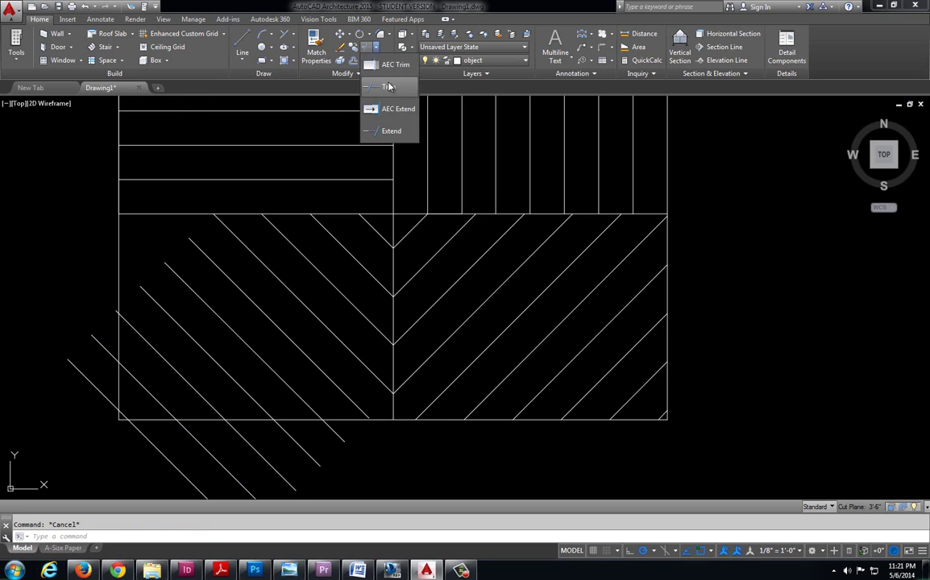
{"action": "left_click", "coordinate": [388, 87]}
{"action": "key", "text": "Return"}
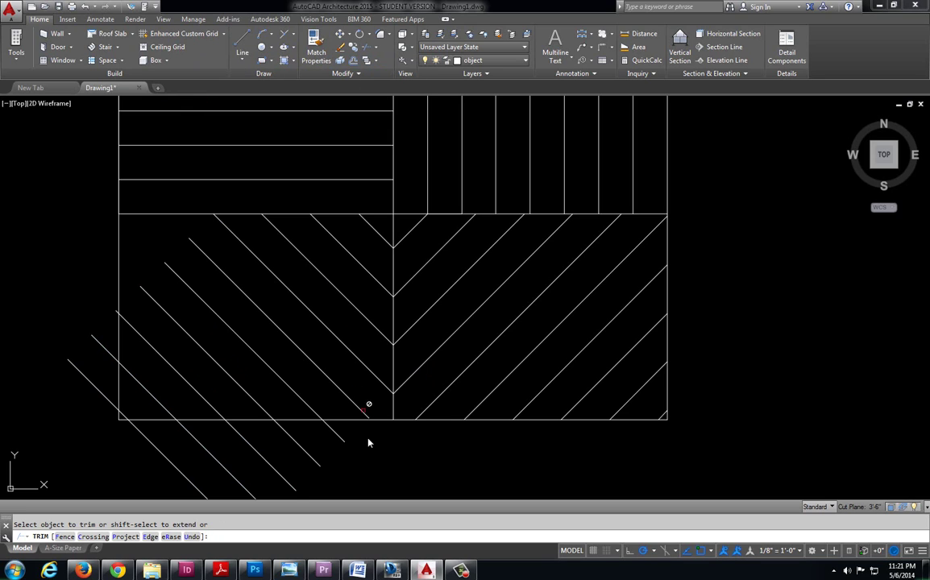
- Trim the diagonal overhangs below the rectangle and past its left edge
{"action": "left_click", "coordinate": [344, 445]}
{"action": "left_click", "coordinate": [310, 459]}
{"action": "left_click", "coordinate": [276, 468]}
{"action": "left_click", "coordinate": [230, 481]}
{"action": "left_click", "coordinate": [190, 483]}
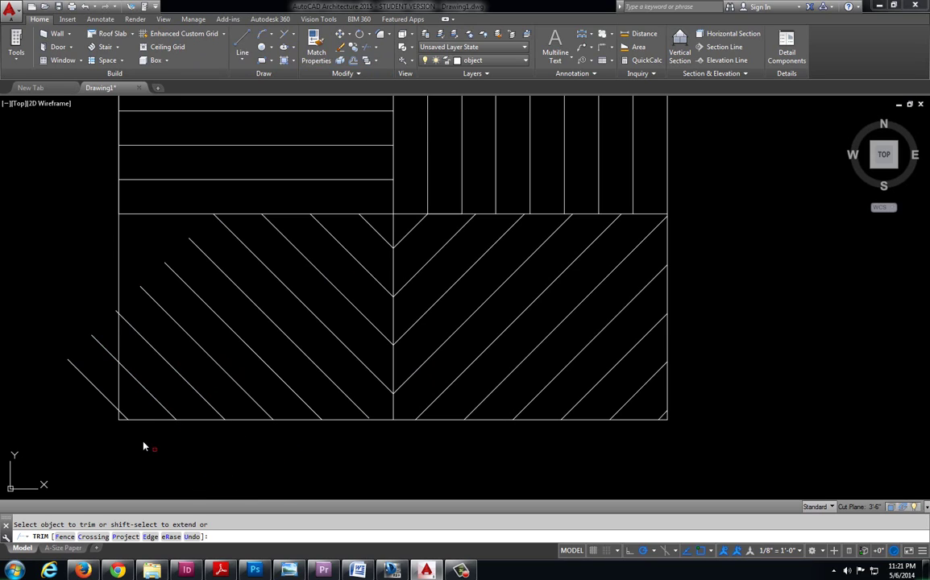
{"action": "left_click", "coordinate": [105, 400]}
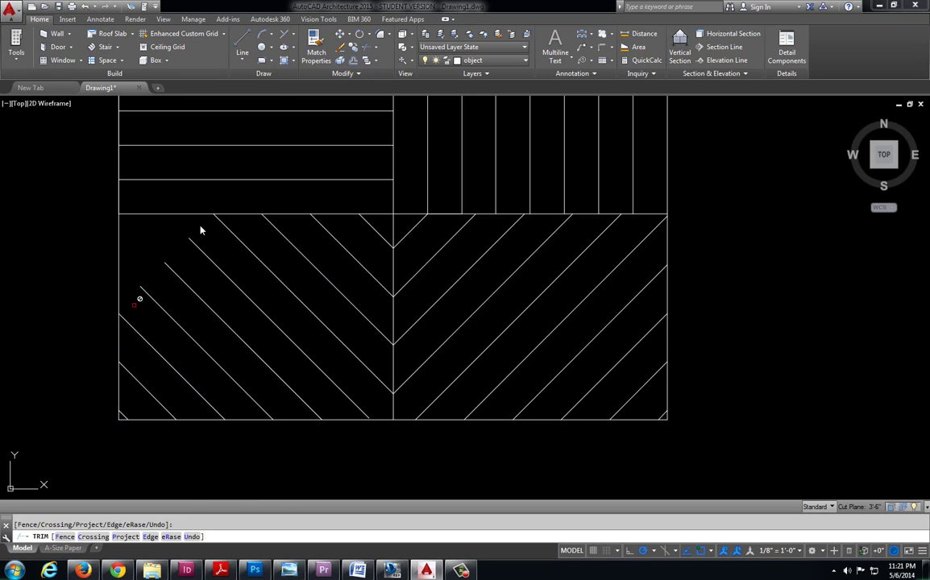
- Extend the short lower-left diagonals to the quadrant's top and left edges
{"action": "left_click", "coordinate": [375, 47]}
{"action": "left_click", "coordinate": [363, 108]}
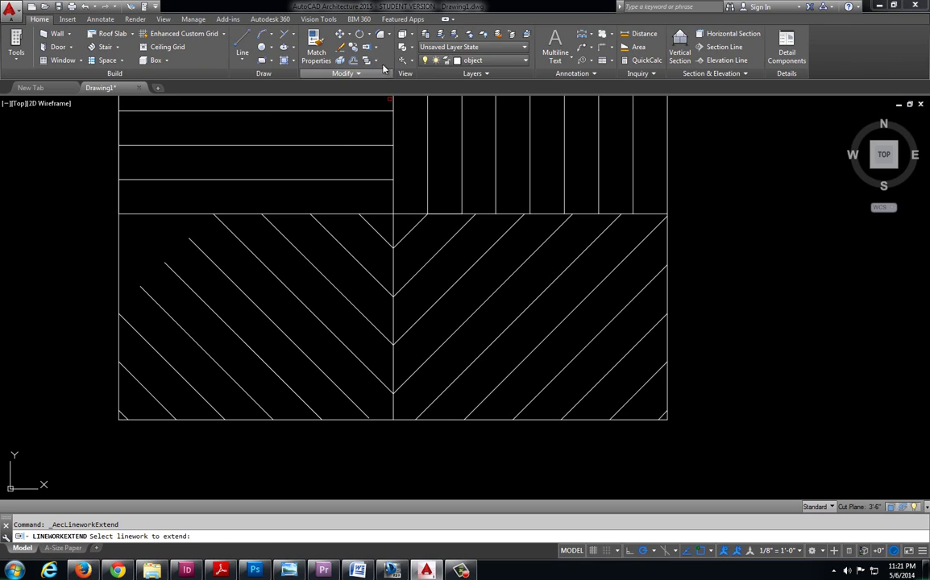
{"action": "left_click", "coordinate": [375, 46]}
{"action": "left_click", "coordinate": [387, 127]}
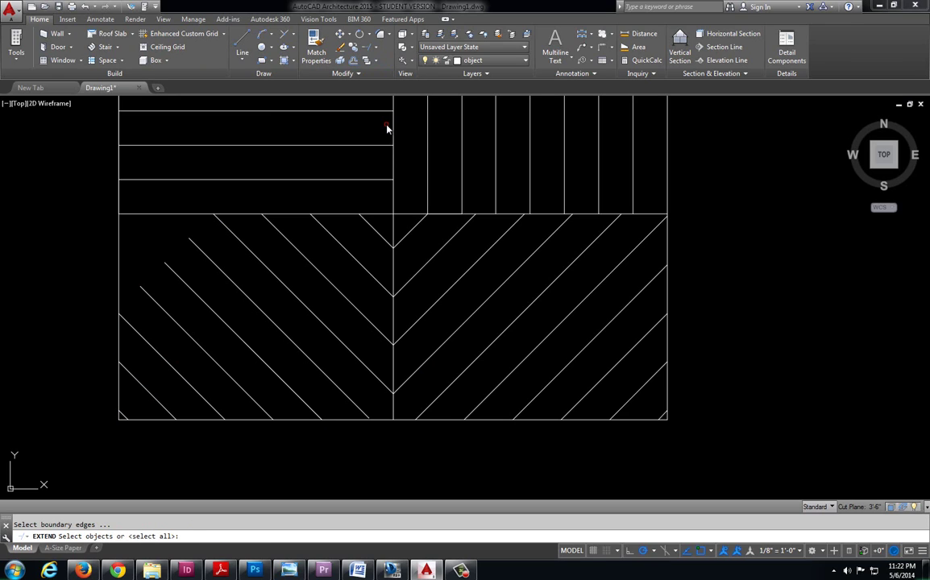
{"action": "key", "text": "Return"}
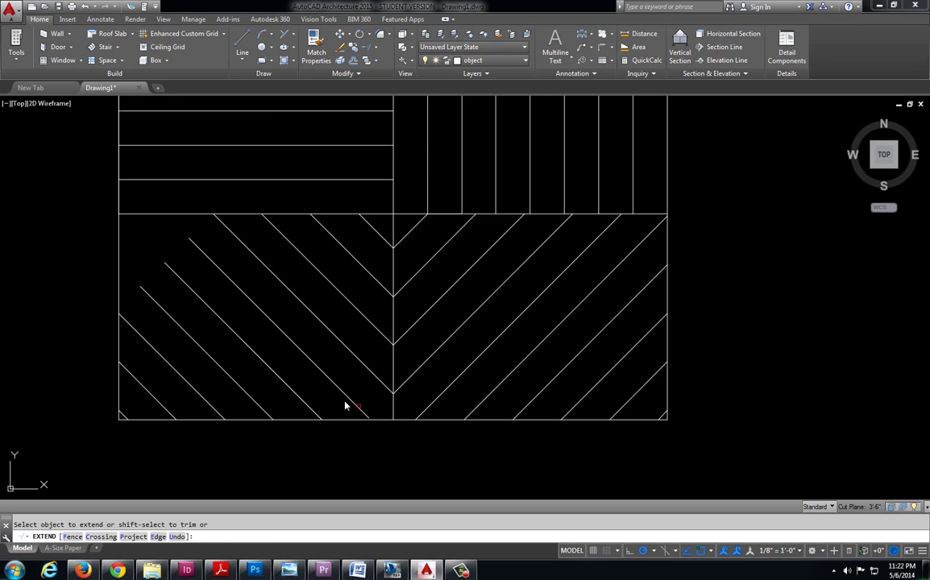
{"action": "left_click", "coordinate": [209, 260]}
{"action": "left_click", "coordinate": [182, 279]}
{"action": "left_click", "coordinate": [155, 290]}
{"action": "left_click", "coordinate": [146, 299]}
{"action": "left_click", "coordinate": [141, 294]}
{"action": "key", "text": "Escape"}
{"action": "key", "text": "Escape"}
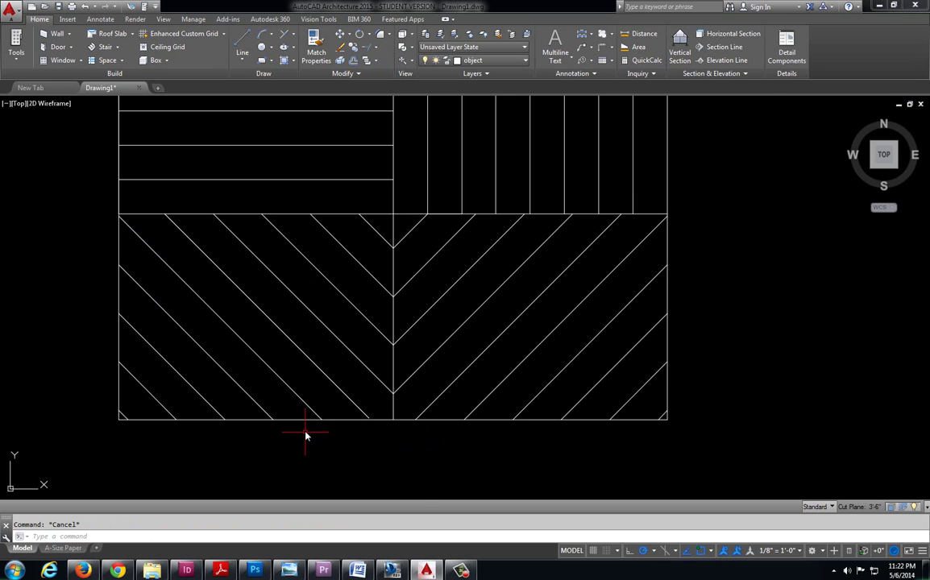
- Extend the one lower-left diagonal falling short of the bottom edge down to the border
{"action": "scroll", "coordinate": [350, 419], "scroll_direction": "up", "scroll_amount": 6}
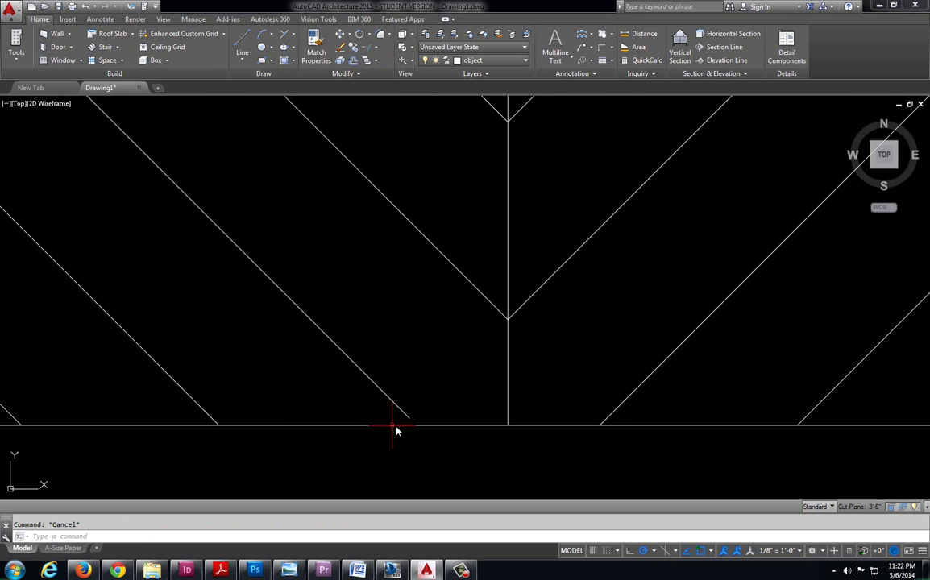
{"action": "scroll", "coordinate": [425, 427], "scroll_direction": "up", "scroll_amount": 3}
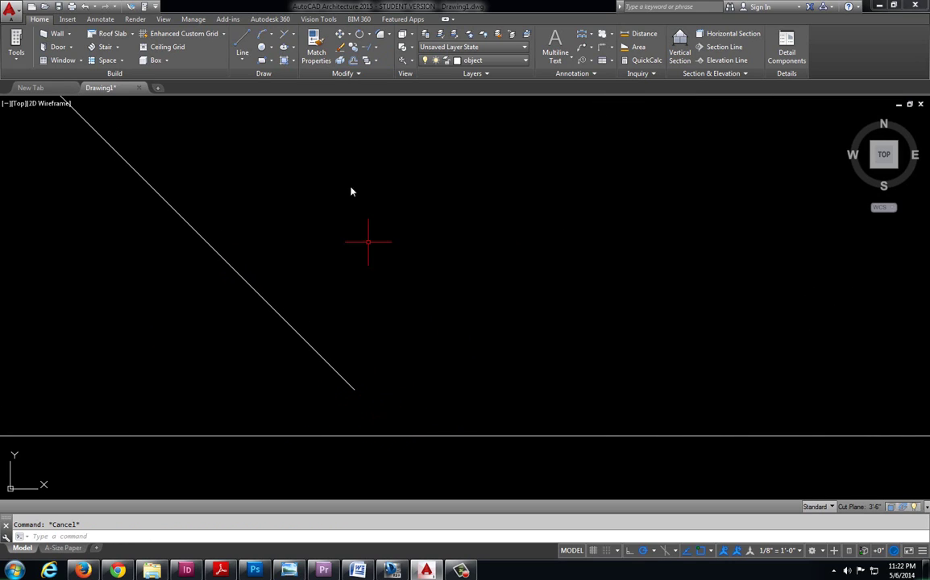
{"action": "left_click", "coordinate": [376, 50]}
{"action": "left_click", "coordinate": [391, 130]}
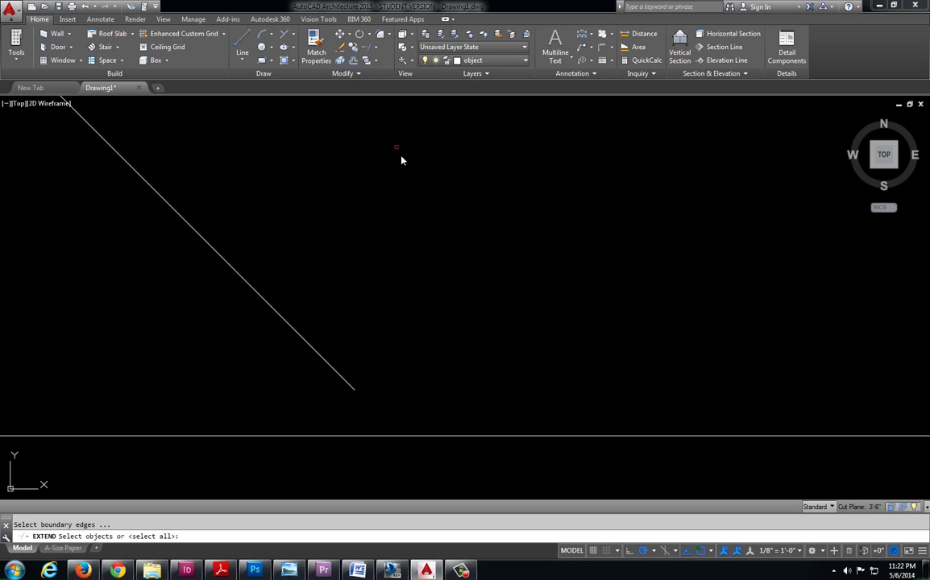
{"action": "key", "text": "Return"}
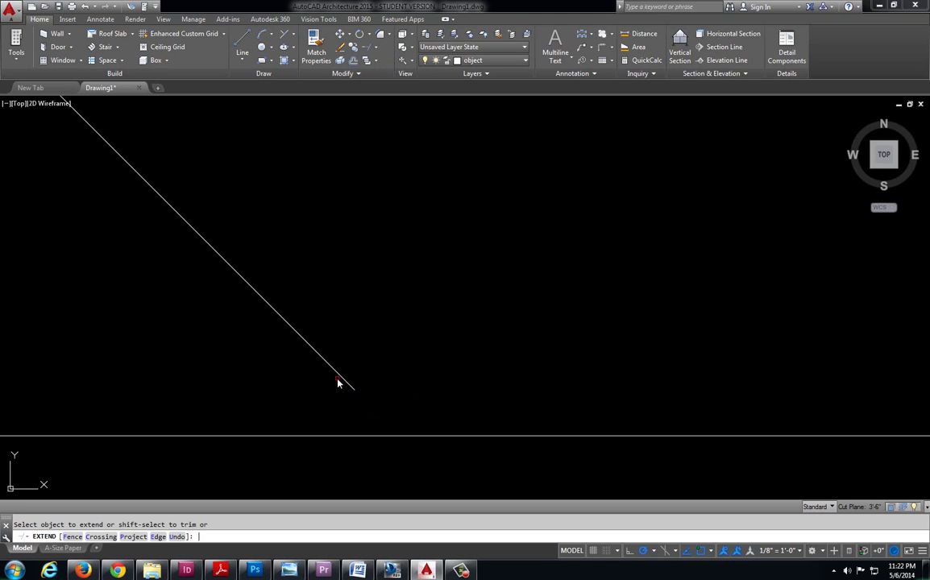
{"action": "left_click", "coordinate": [338, 379]}
{"action": "scroll", "coordinate": [375, 304], "scroll_direction": "down", "scroll_amount": 6}
{"action": "scroll", "coordinate": [533, 311], "scroll_direction": "down", "scroll_amount": 2}
{"action": "scroll", "coordinate": [443, 335], "scroll_direction": "up", "scroll_amount": 4}
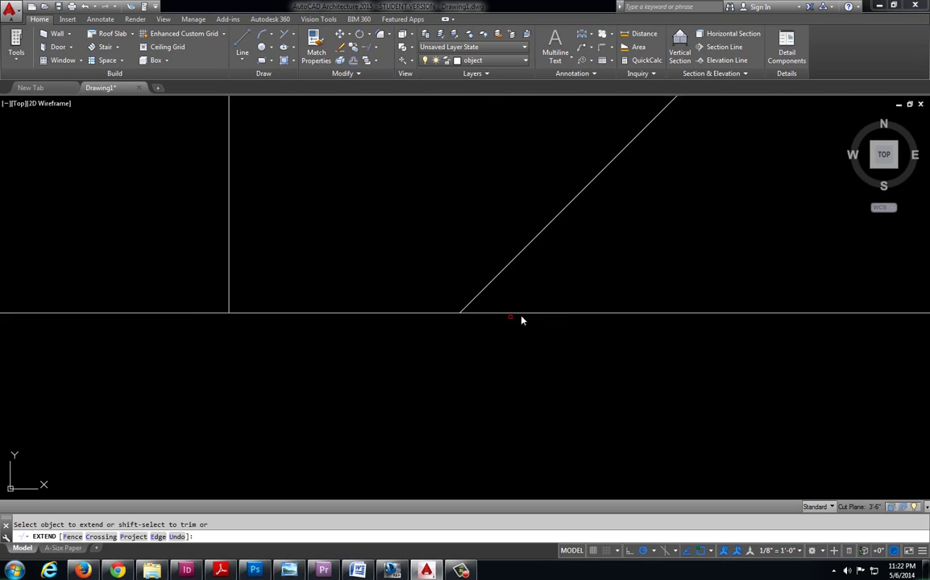
{"action": "scroll", "coordinate": [511, 327], "scroll_direction": "down", "scroll_amount": 2}
{"action": "scroll", "coordinate": [511, 327], "scroll_direction": "up", "scroll_amount": 3}
{"action": "scroll", "coordinate": [399, 363], "scroll_direction": "down", "scroll_amount": 2}
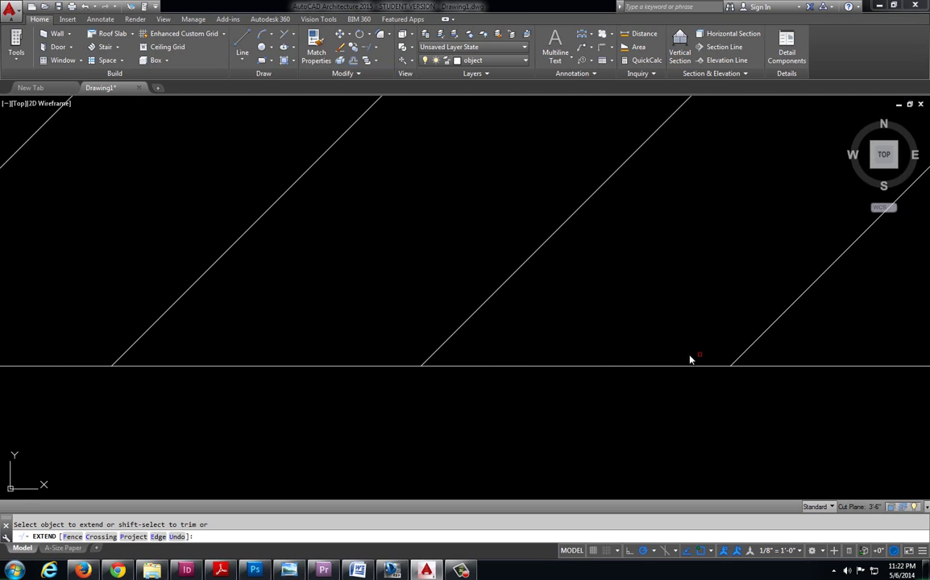
{"action": "scroll", "coordinate": [453, 343], "scroll_direction": "down", "scroll_amount": 5}
{"action": "scroll", "coordinate": [453, 343], "scroll_direction": "down", "scroll_amount": 2}
{"action": "scroll", "coordinate": [166, 388], "scroll_direction": "up", "scroll_amount": 6}
{"action": "scroll", "coordinate": [366, 306], "scroll_direction": "down", "scroll_amount": 6}
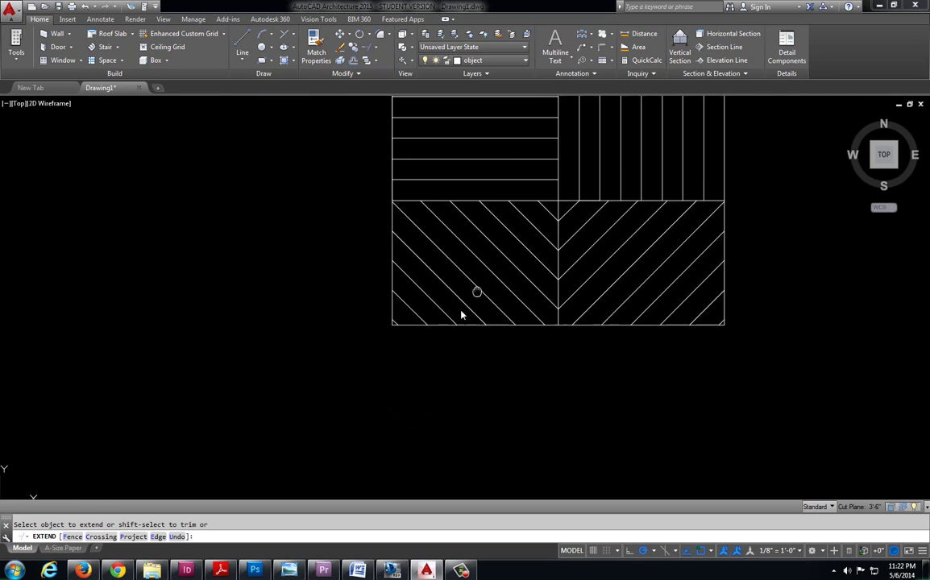
{"action": "middle_click_drag", "start_coordinate": [468, 293], "coordinate": [458, 310]}
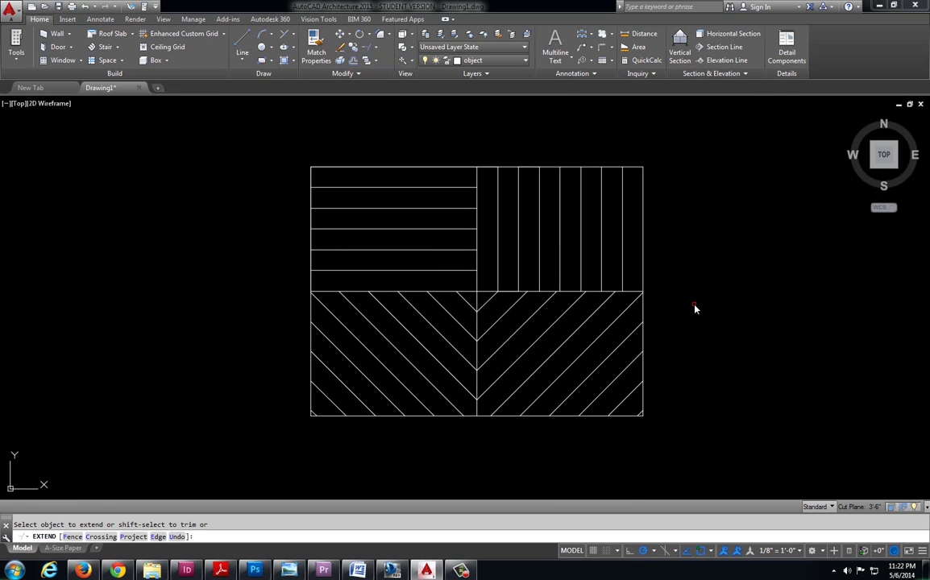
{"action": "key", "text": "Escape"}
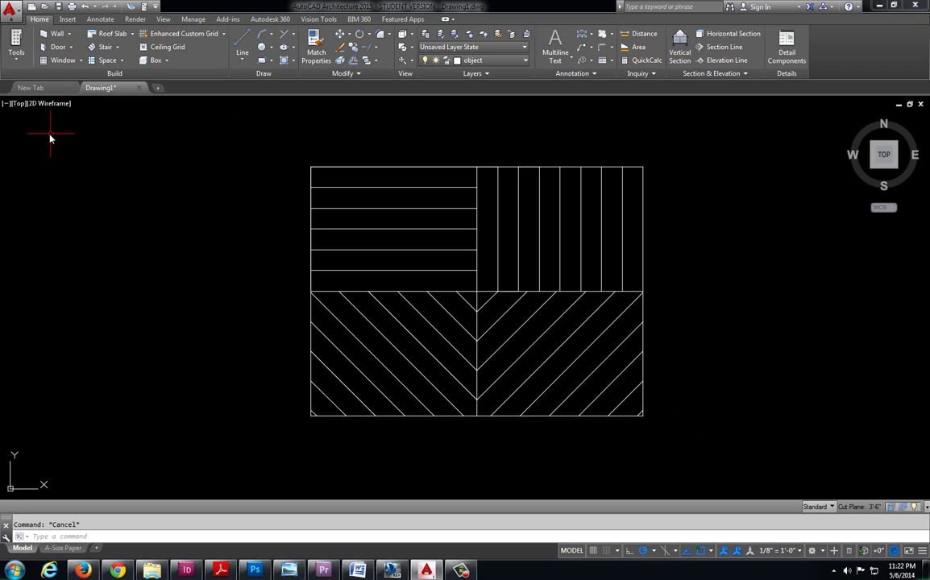
- Open Save As in Desktop's !AutoCAD folder and take the name Olson1-2.dwg from an existing file
{"action": "left_click", "coordinate": [8, 10]}
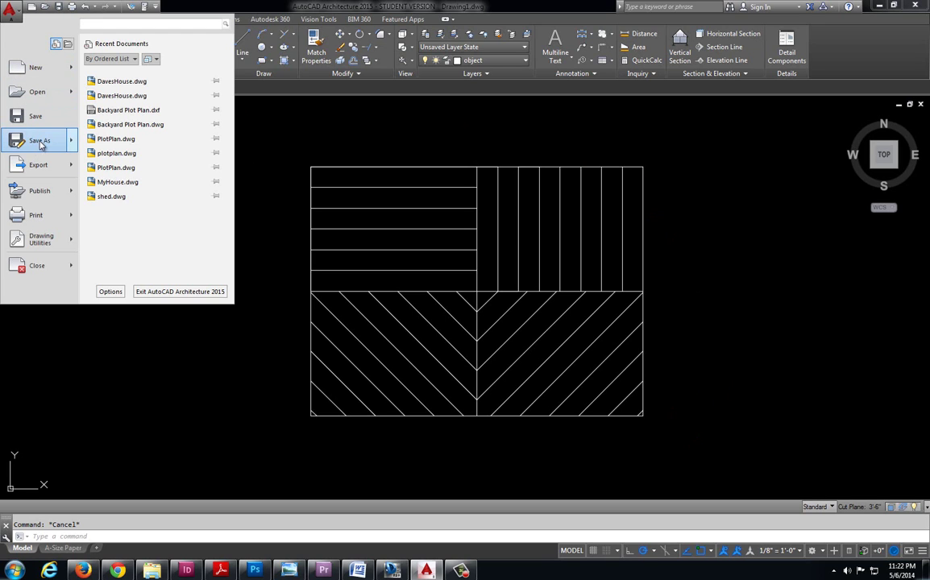
{"action": "left_click", "coordinate": [35, 112]}
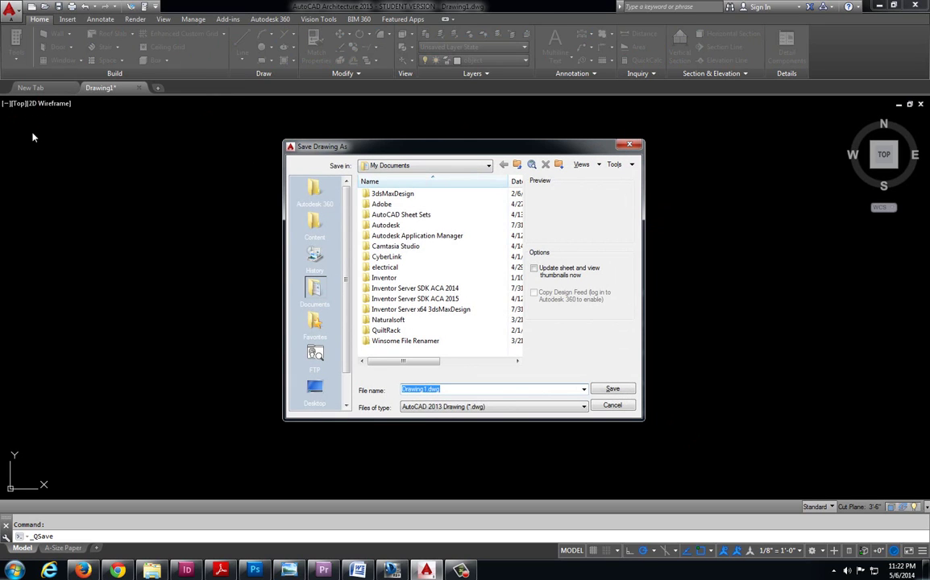
{"action": "left_click", "coordinate": [315, 389]}
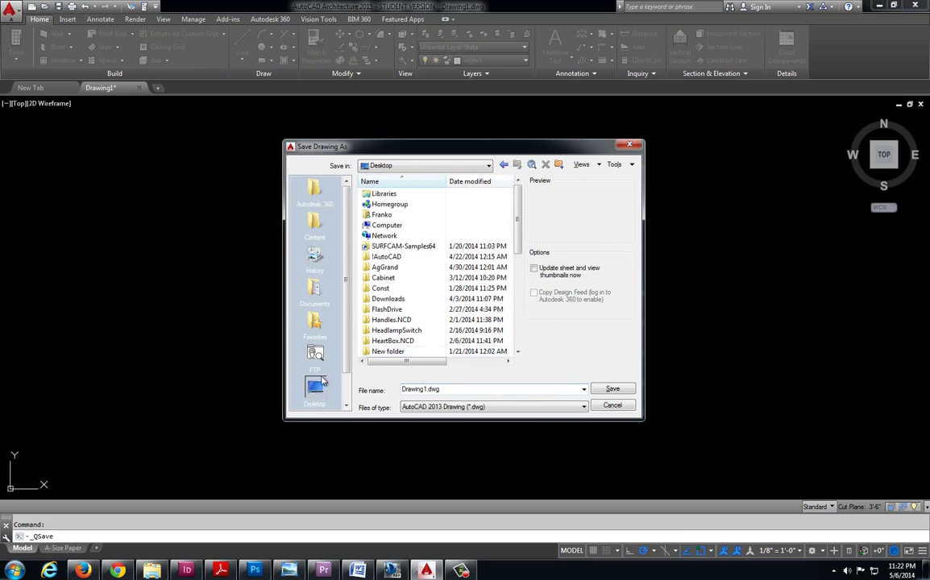
{"action": "double_click", "coordinate": [388, 257]}
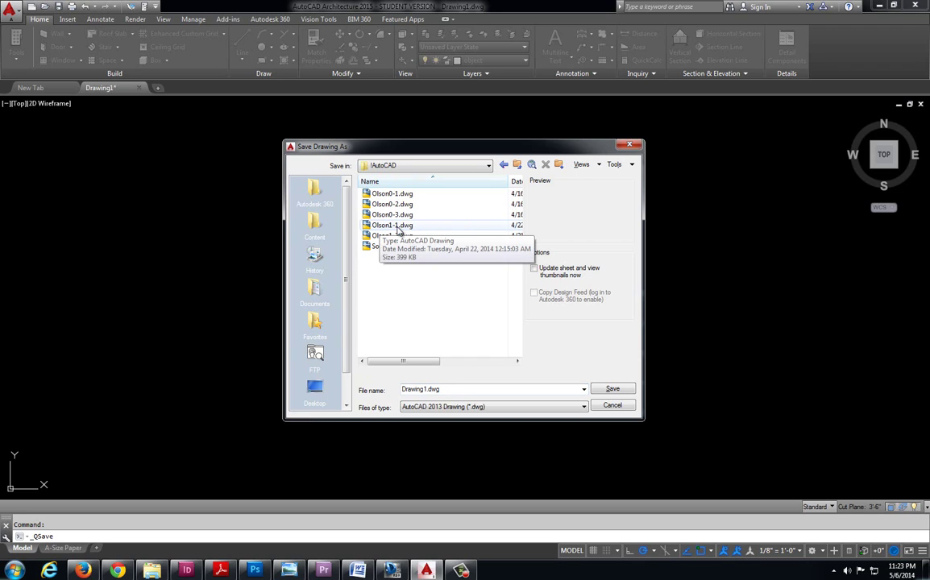
{"action": "left_click", "coordinate": [393, 226]}
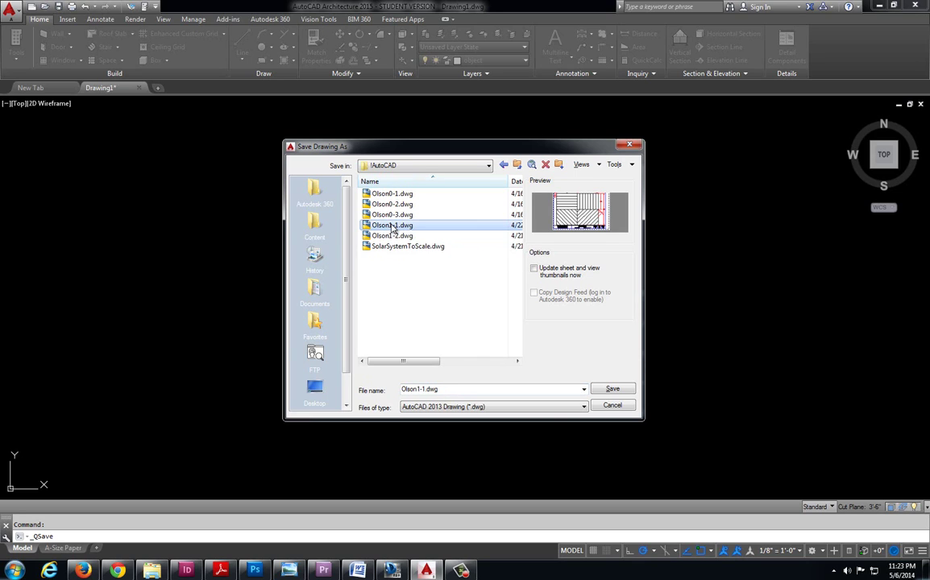
{"action": "left_click", "coordinate": [385, 234]}
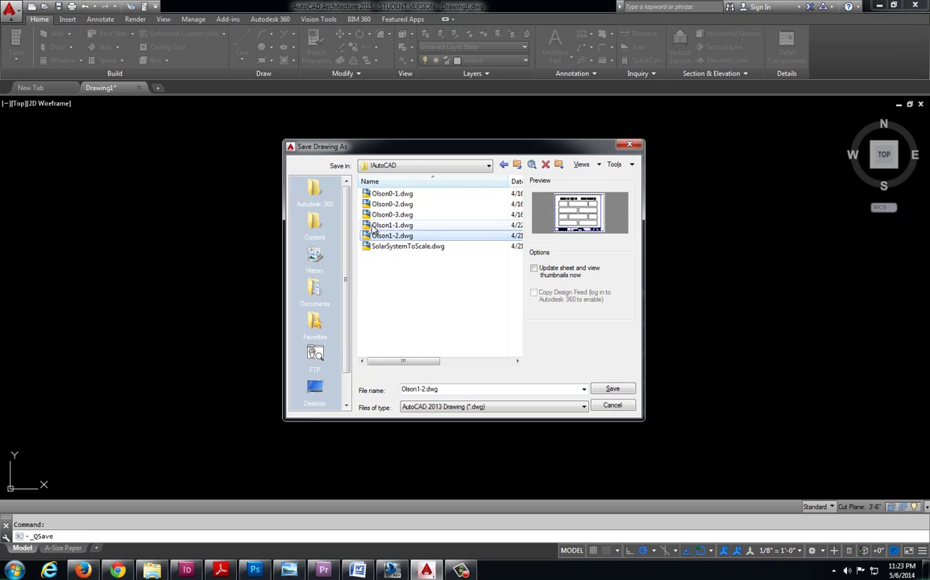
{"action": "left_click", "coordinate": [441, 391]}
{"action": "left_click", "coordinate": [425, 389]}
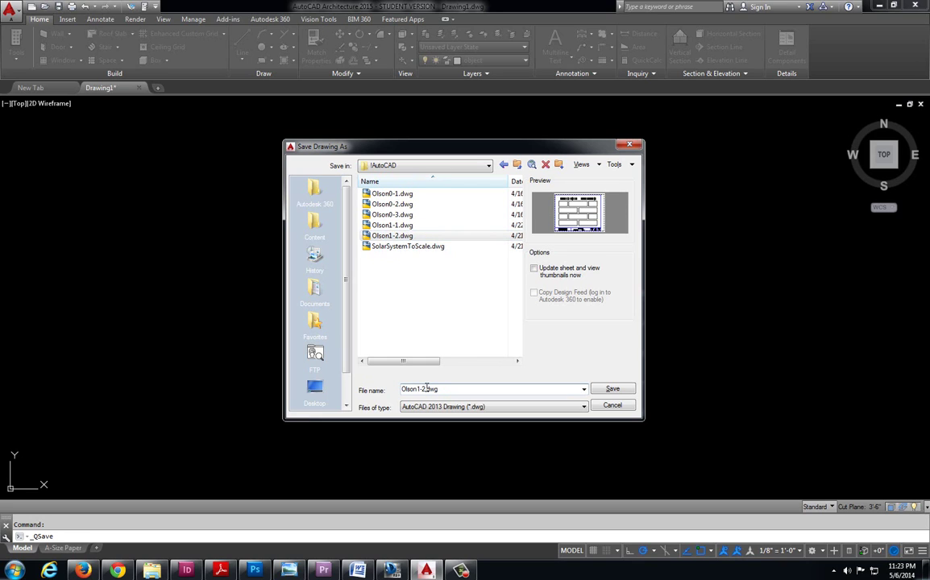